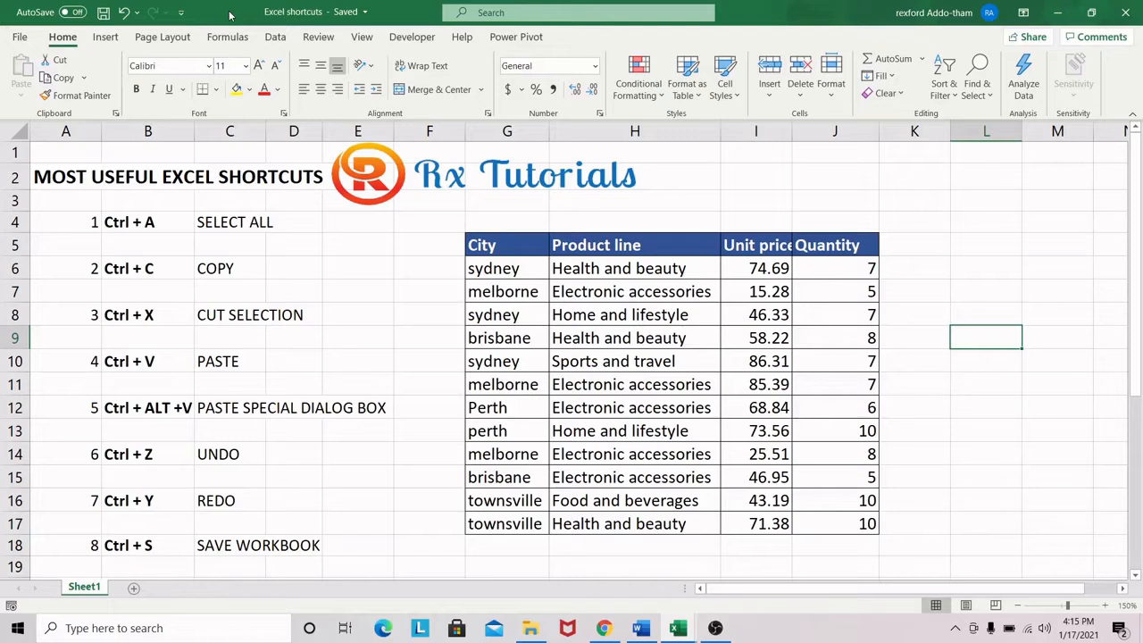
Select the entire city and product data table, starting from the brisbane entry in cell G9
{"action": "left_click", "coordinate": [97, 222]}
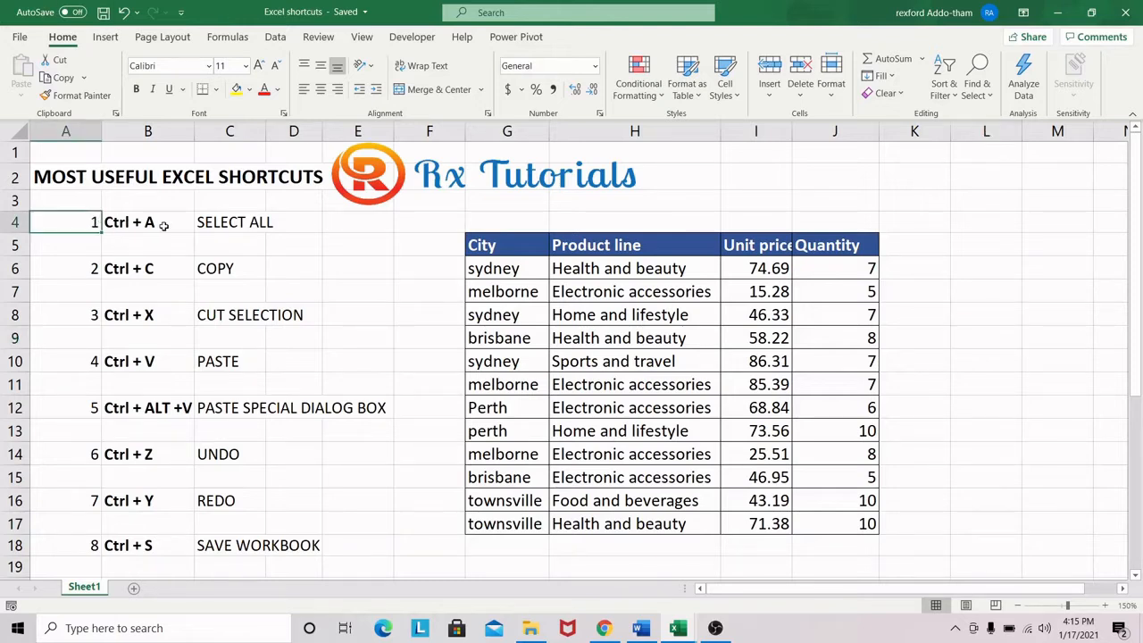
{"action": "left_click", "coordinate": [992, 319]}
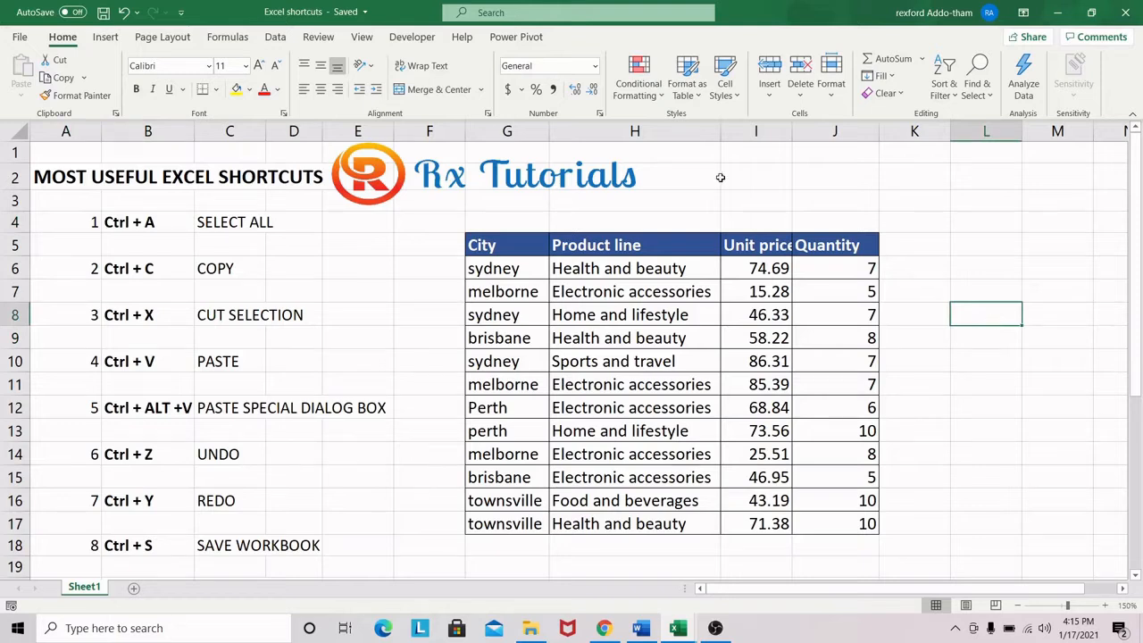
{"action": "left_click", "coordinate": [518, 337]}
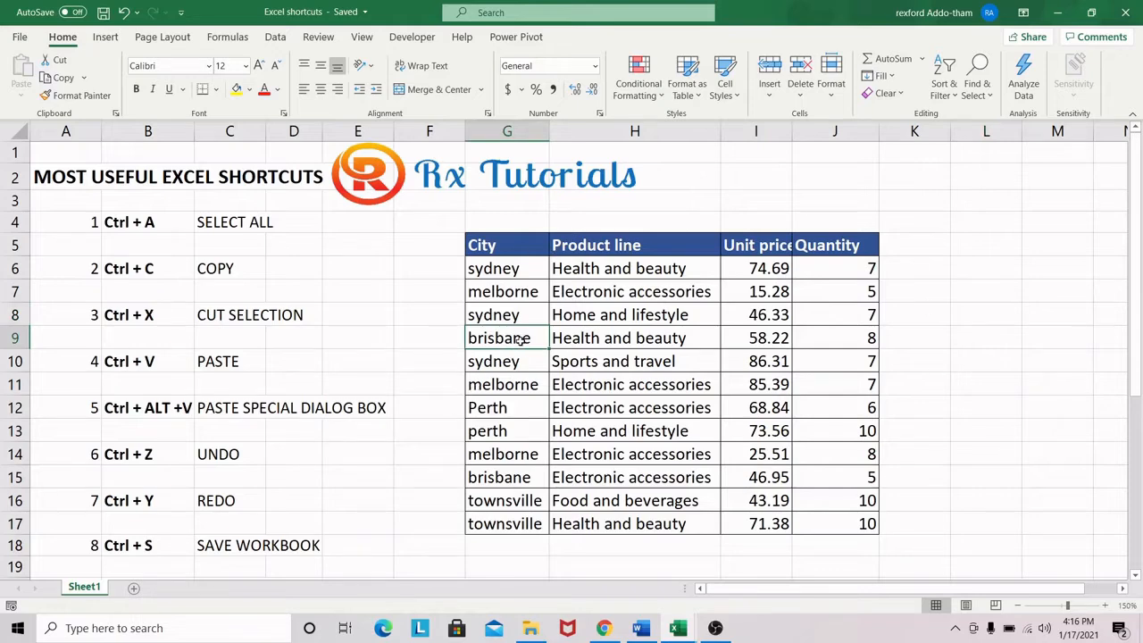
{"action": "key", "text": "ctrl+a"}
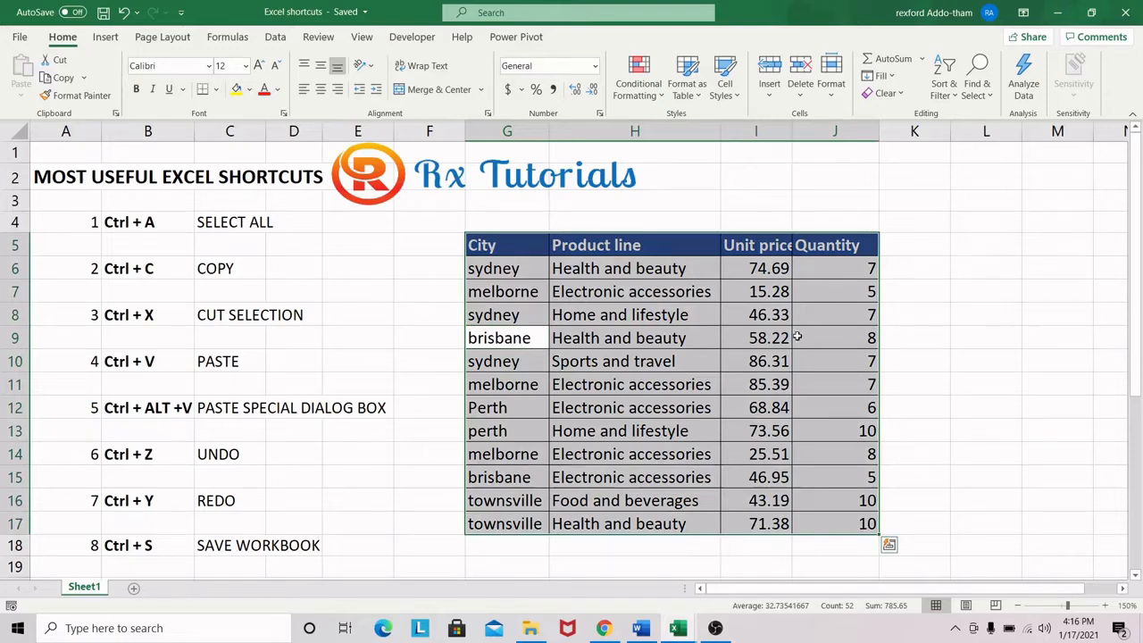
Select all cells of the worksheet from empty cell L7 outside the table, and release the selection
{"action": "left_click", "coordinate": [938, 292]}
{"action": "left_click", "coordinate": [973, 293]}
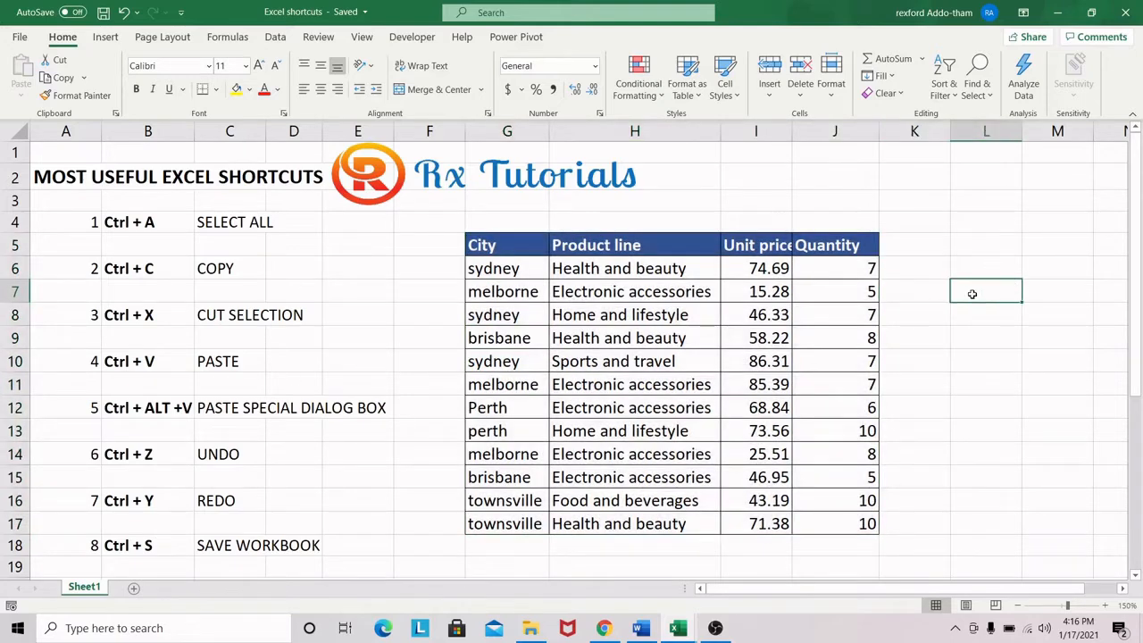
{"action": "key", "text": "ctrl+a"}
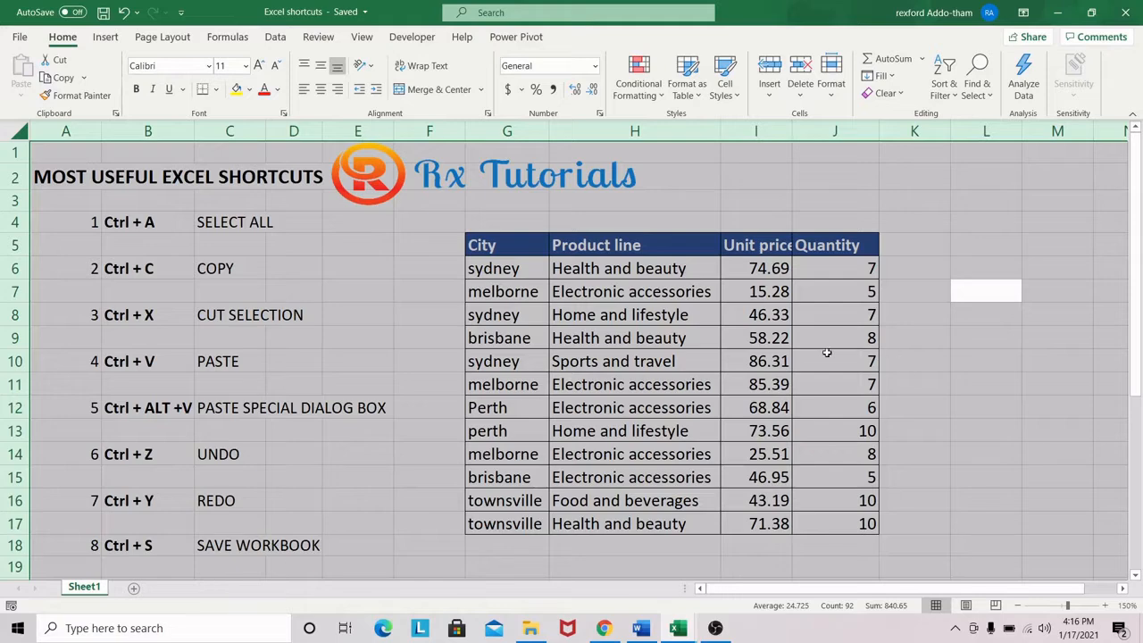
{"action": "left_click", "coordinate": [999, 286]}
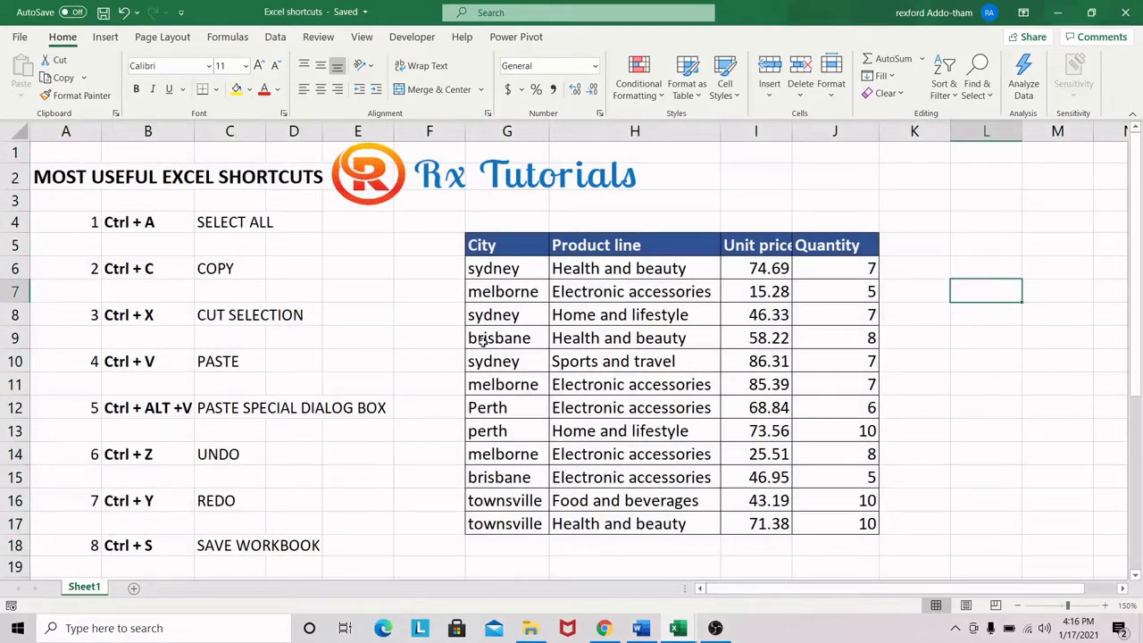
Copy the sydney entry in cell G6 and cancel the copy mode
{"action": "left_click", "coordinate": [592, 323]}
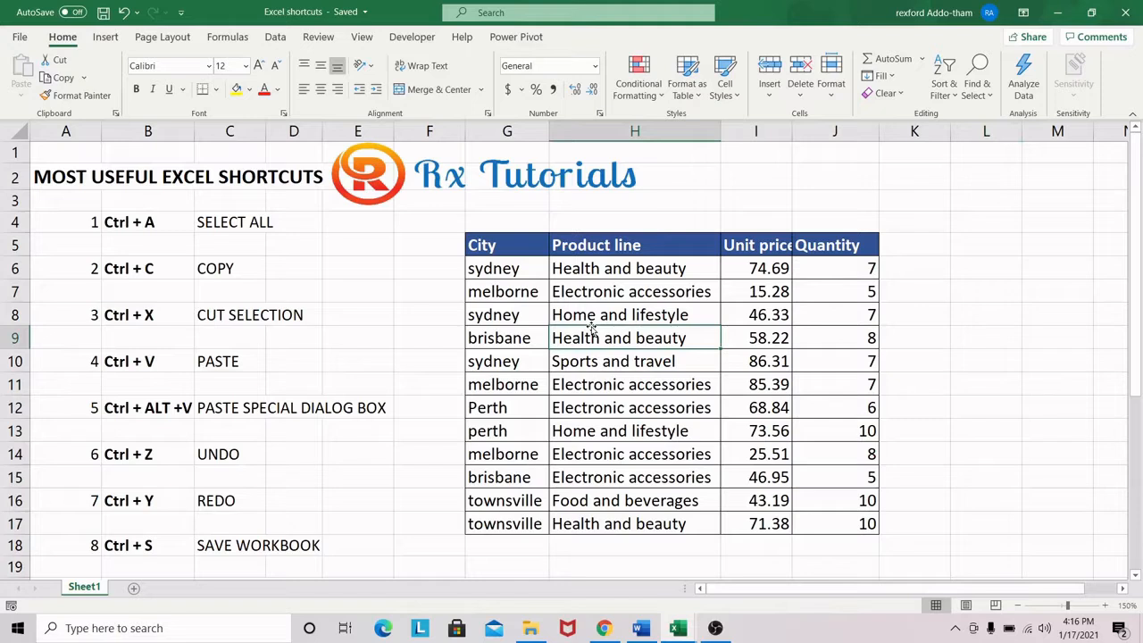
{"action": "left_click", "coordinate": [519, 272]}
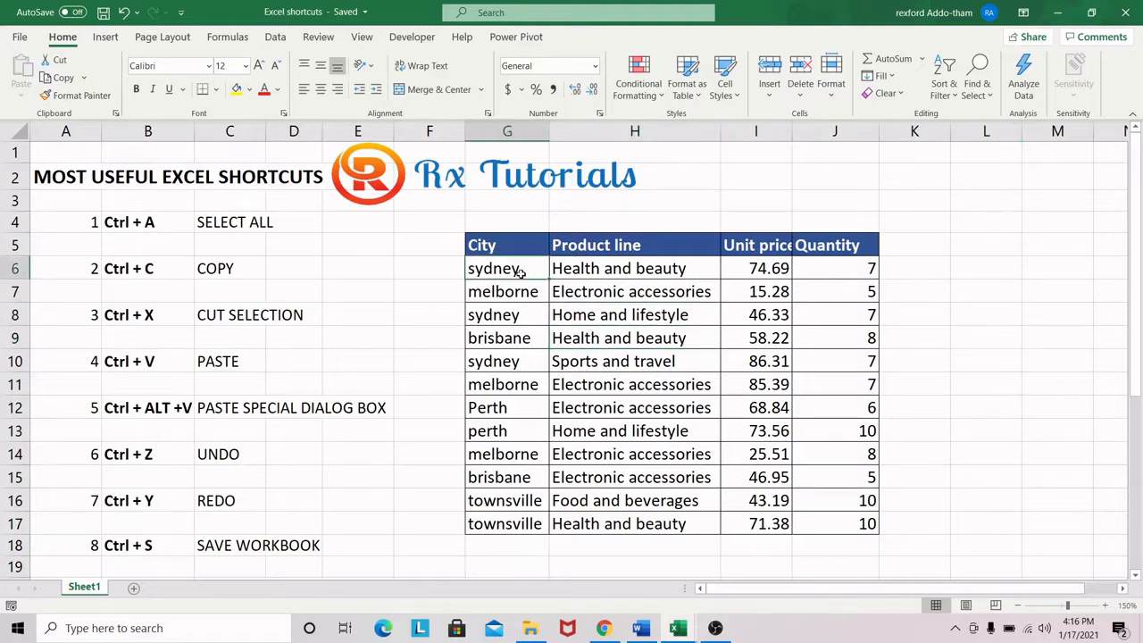
{"action": "key", "text": "ctrl+c"}
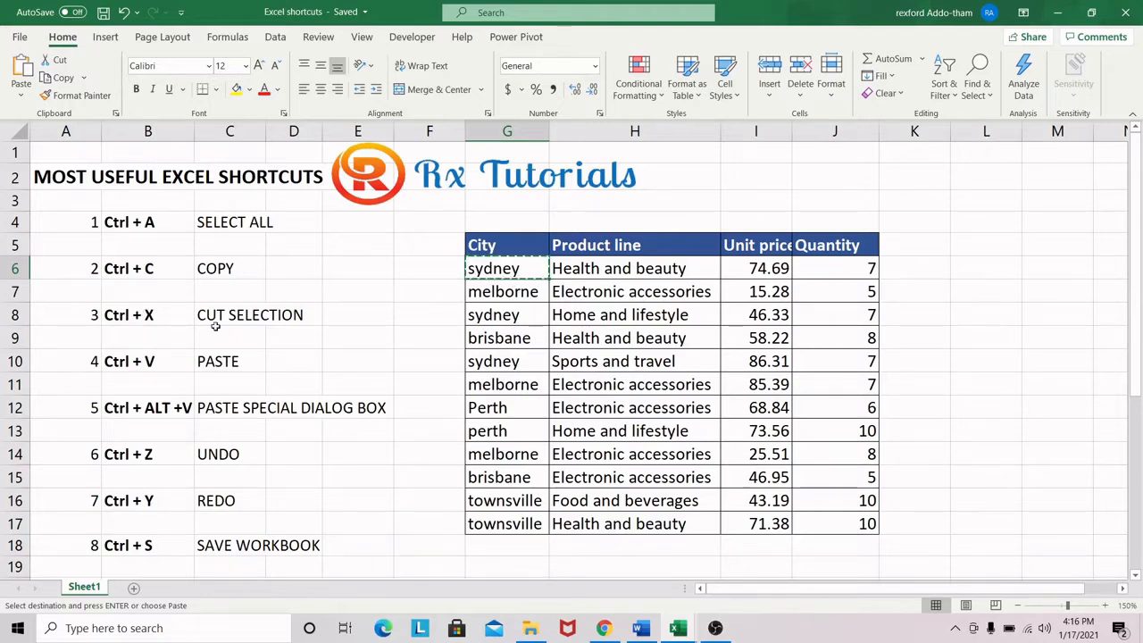
{"action": "key", "text": "Escape"}
Cut the melborne entry from cell G7 and paste it into empty cell L7
{"action": "left_click", "coordinate": [482, 294]}
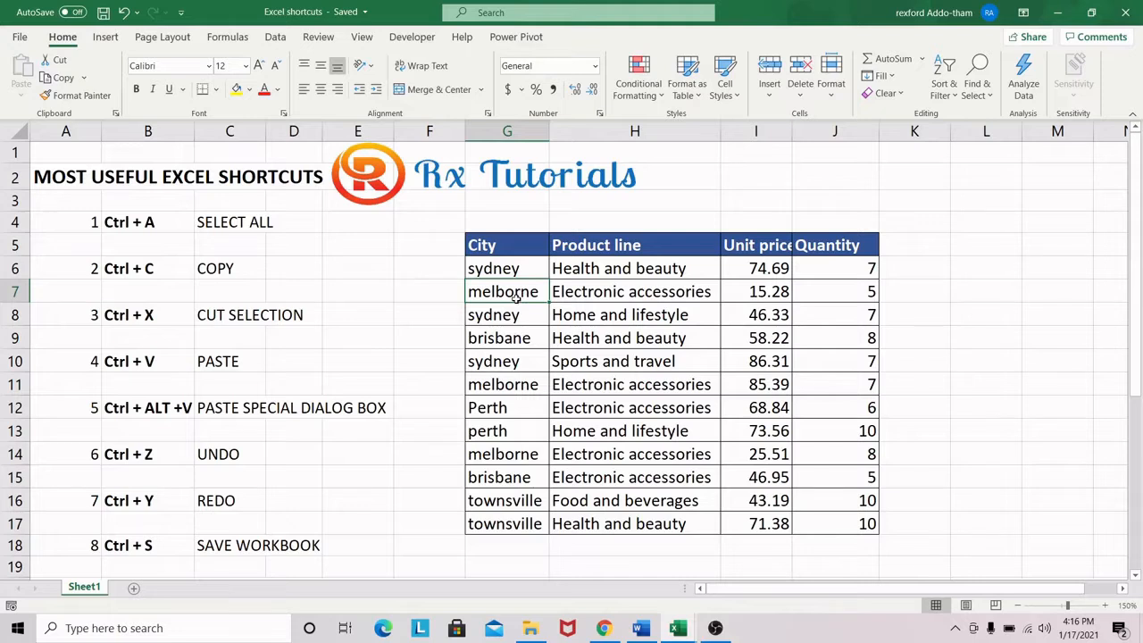
{"action": "key", "text": "ctrl+x"}
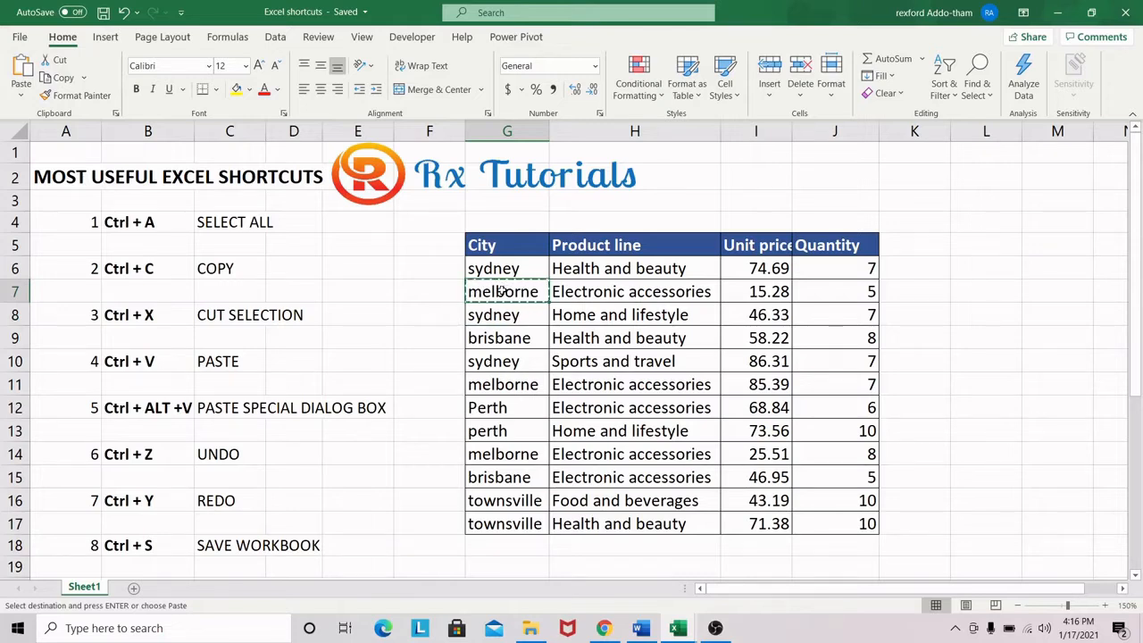
{"action": "left_click", "coordinate": [972, 293]}
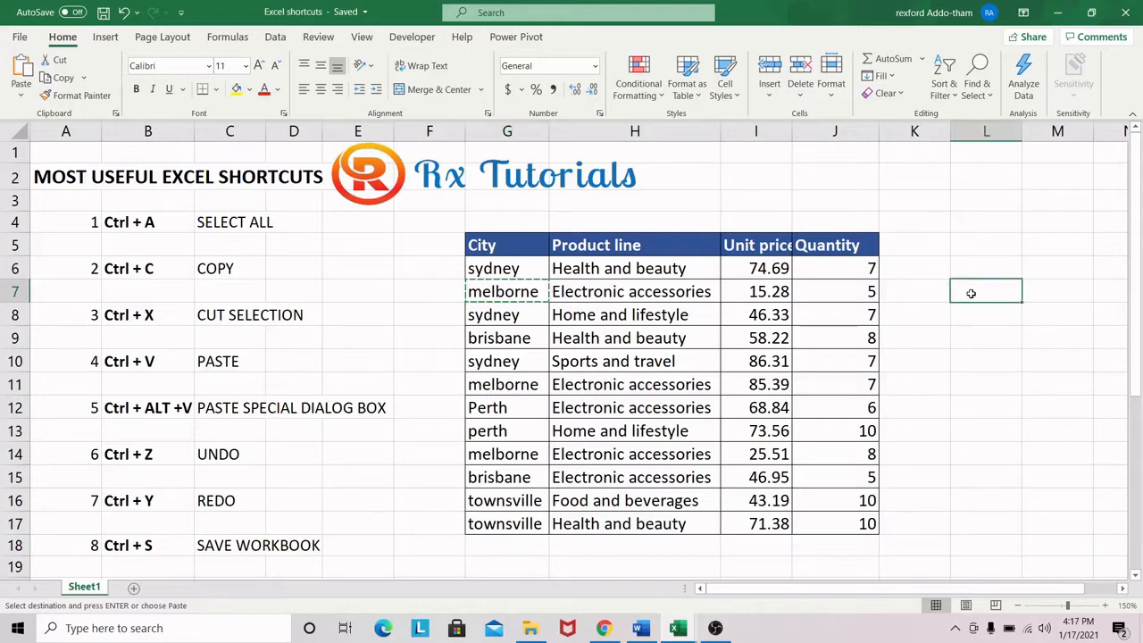
{"action": "key", "text": "ctrl+v"}
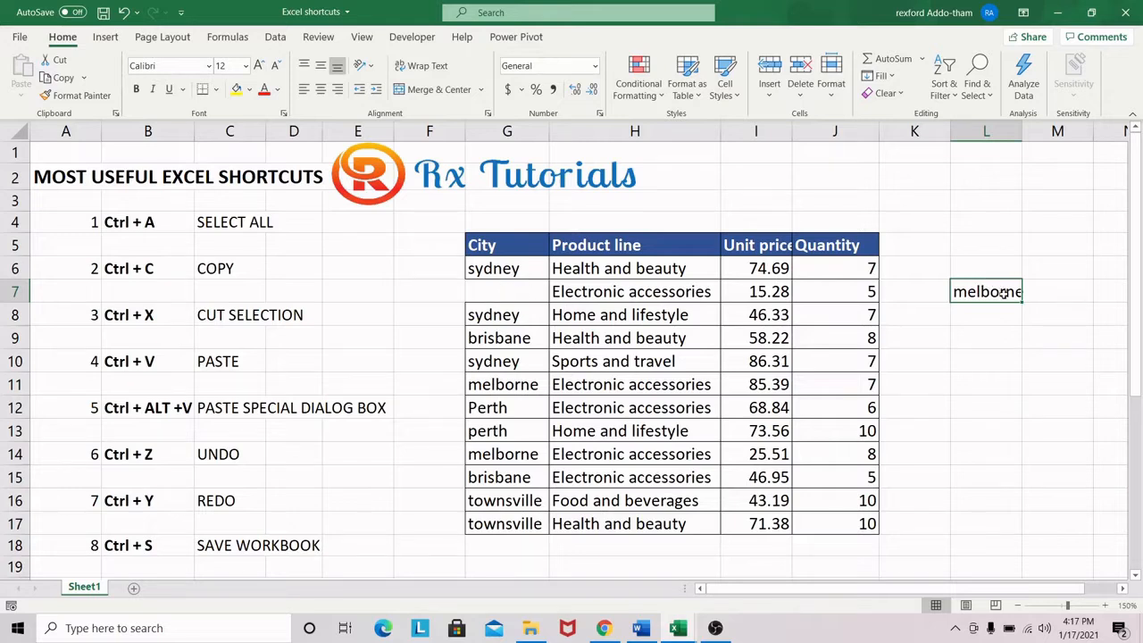
Move the melborne entry from L7 back to its original place in cell G7
{"action": "key", "text": "ctrl+c"}
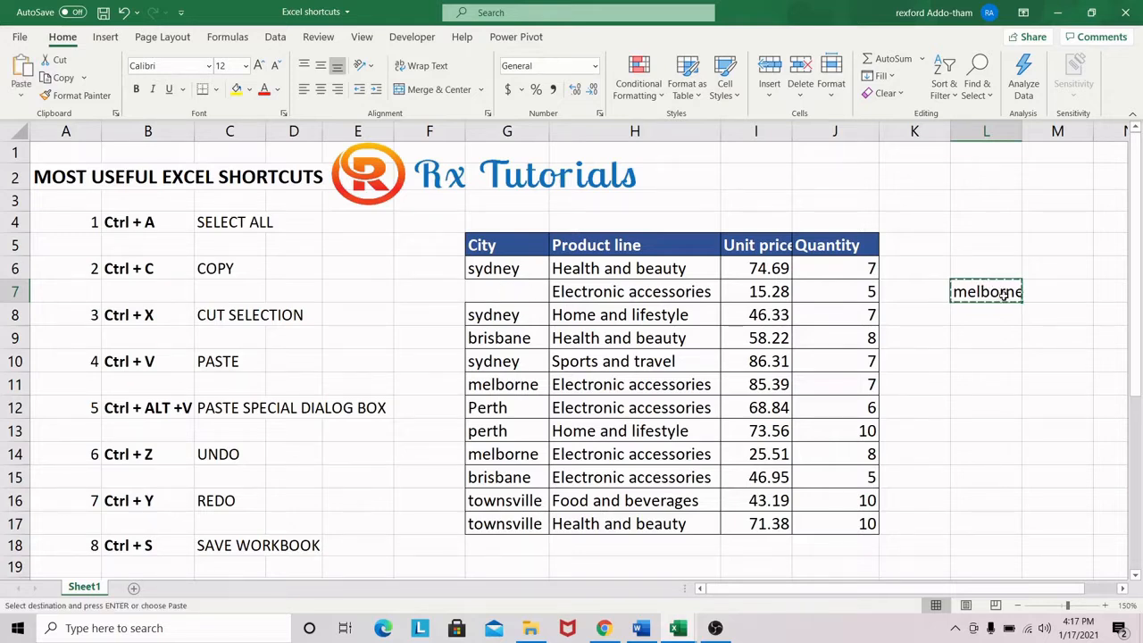
{"action": "left_click", "coordinate": [502, 294]}
{"action": "key", "text": "ctrl+v"}
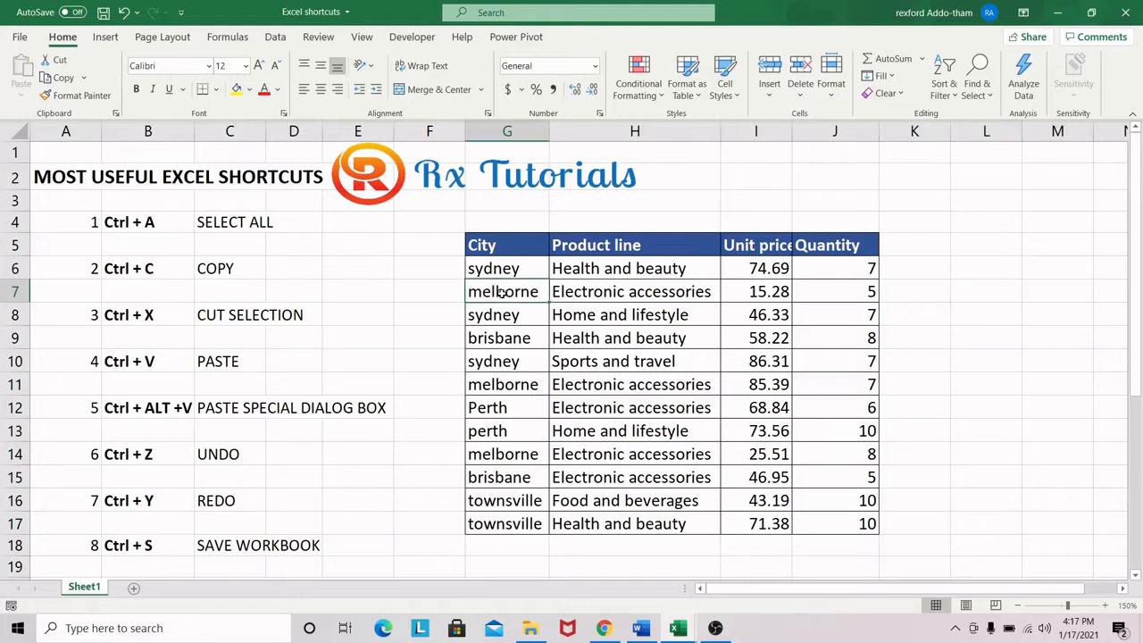
Copy the sydney entry from cell G6 and paste it into cell L7
{"action": "left_click", "coordinate": [515, 268]}
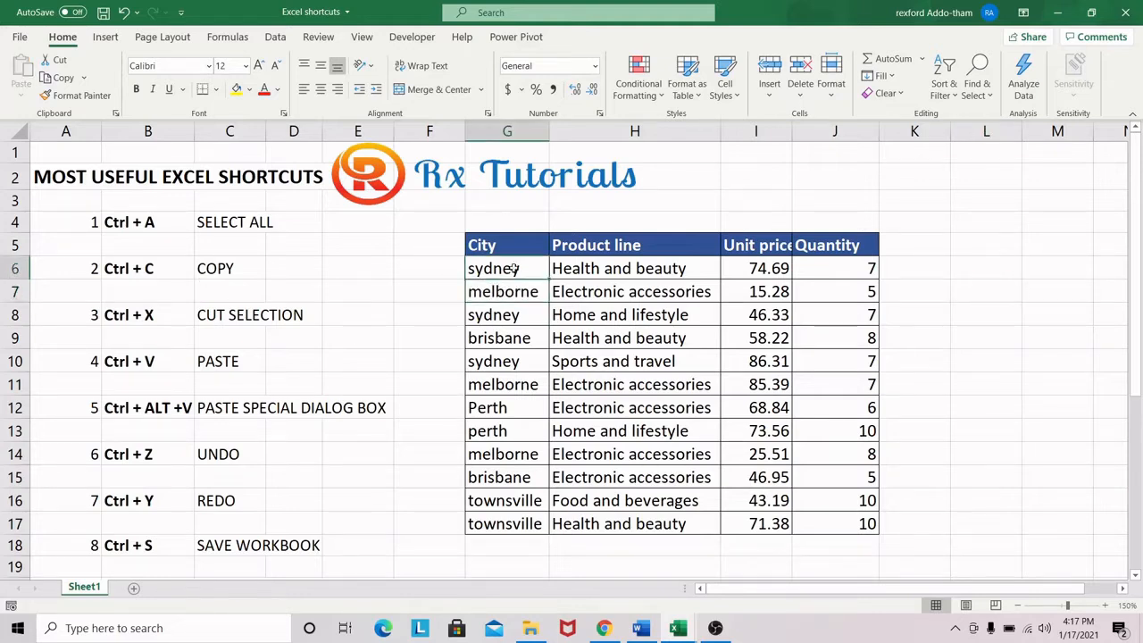
{"action": "key", "text": "ctrl+c"}
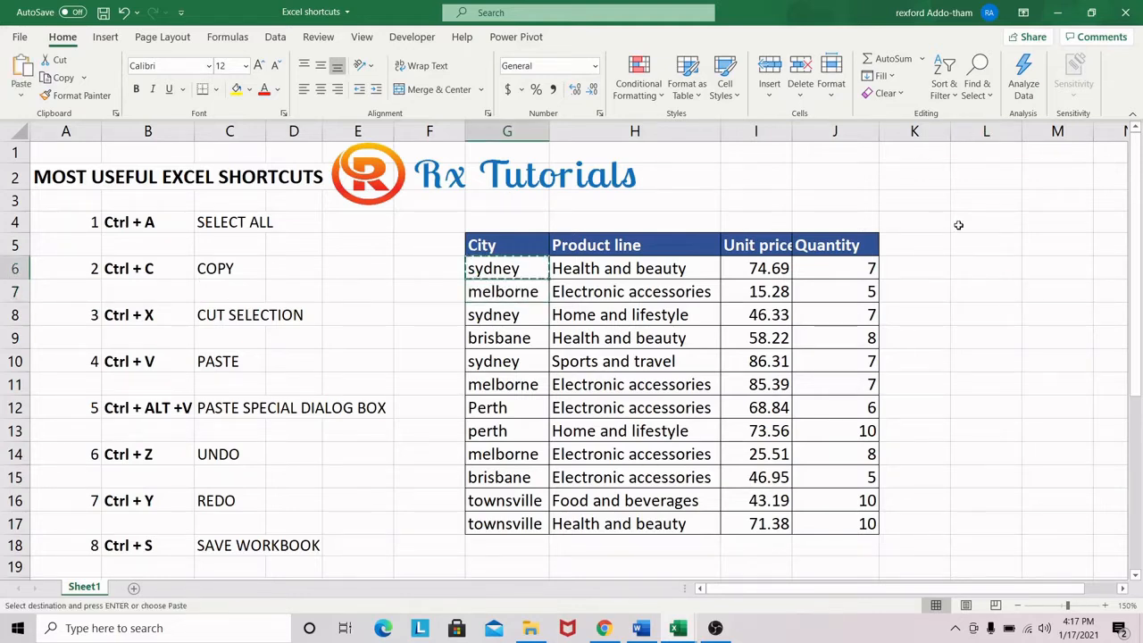
{"action": "left_click", "coordinate": [979, 293]}
{"action": "key", "text": "ctrl+v"}
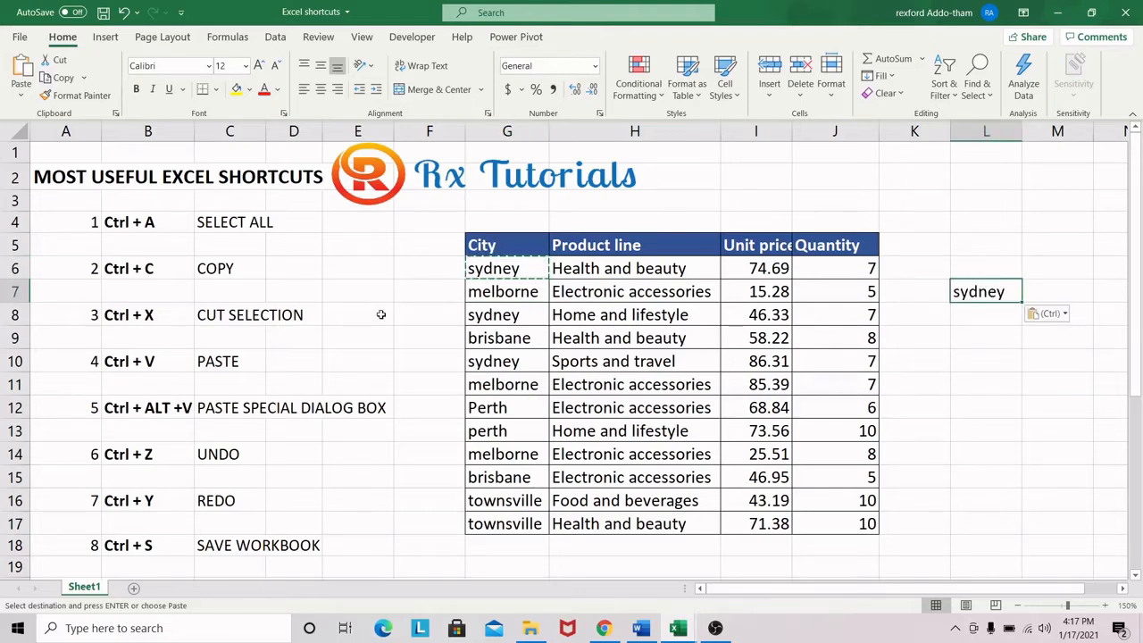
{"action": "scroll", "coordinate": [420, 362], "scroll_direction": "down", "scroll_amount": 2}
{"action": "scroll", "coordinate": [413, 358], "scroll_direction": "up", "scroll_amount": 1}
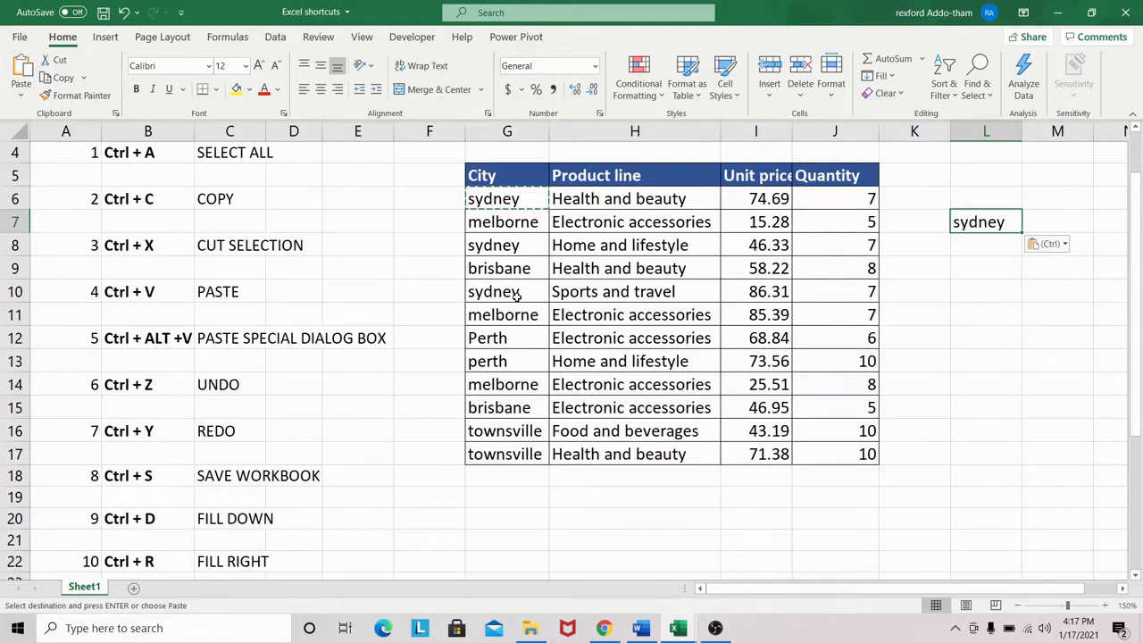
{"action": "left_click", "coordinate": [606, 356]}
{"action": "left_click", "coordinate": [496, 246]}
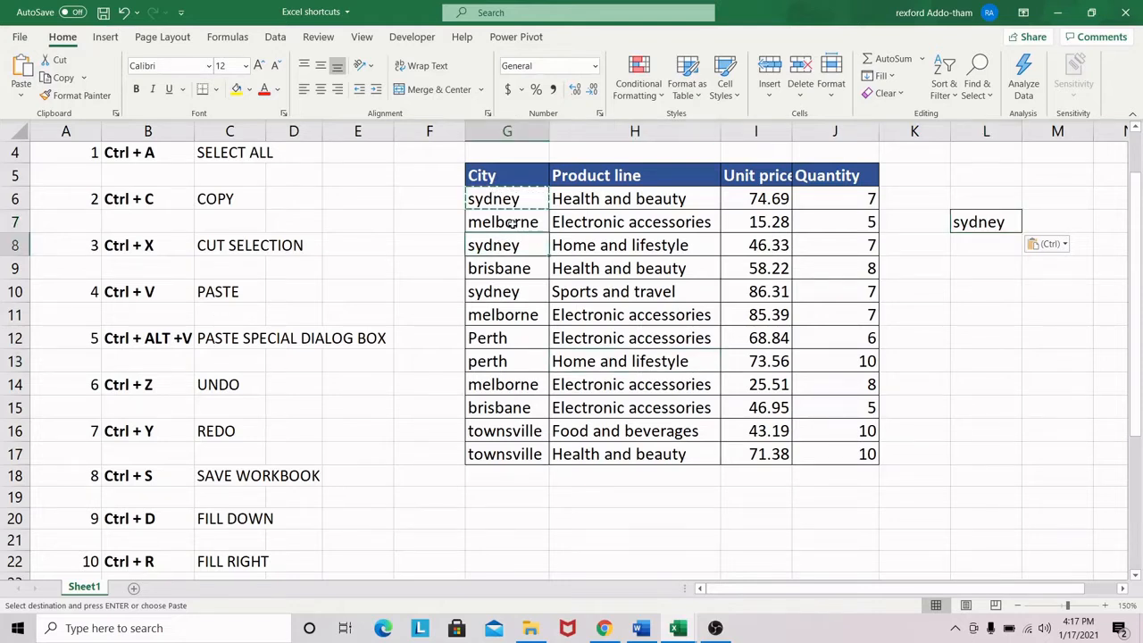
{"action": "left_click", "coordinate": [511, 223]}
{"action": "key", "text": "Escape"}
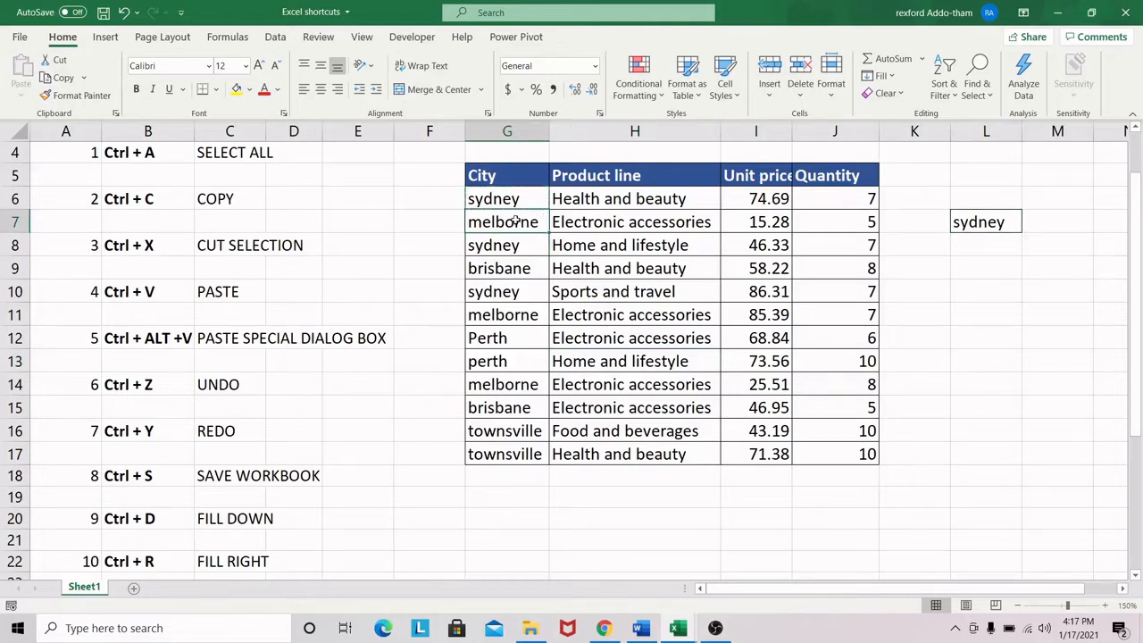
{"action": "key", "text": "ctrl+c"}
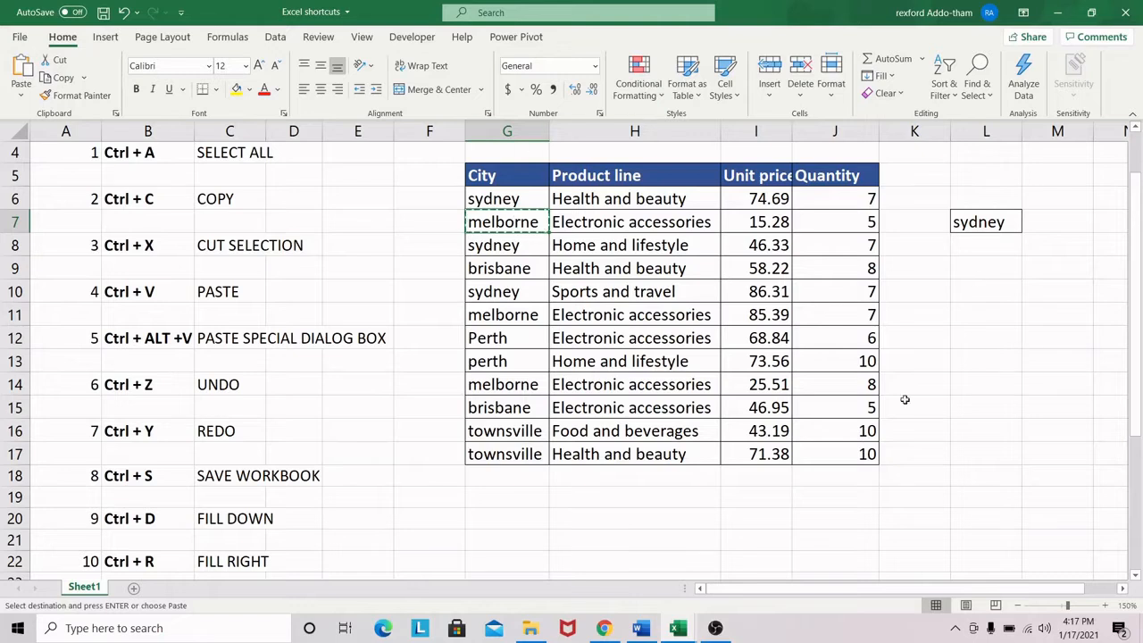
{"action": "left_click", "coordinate": [750, 222]}
Copy the quantity in cell J7 and paste it onto the same cell with Paste Special set to Values
{"action": "left_click", "coordinate": [843, 223]}
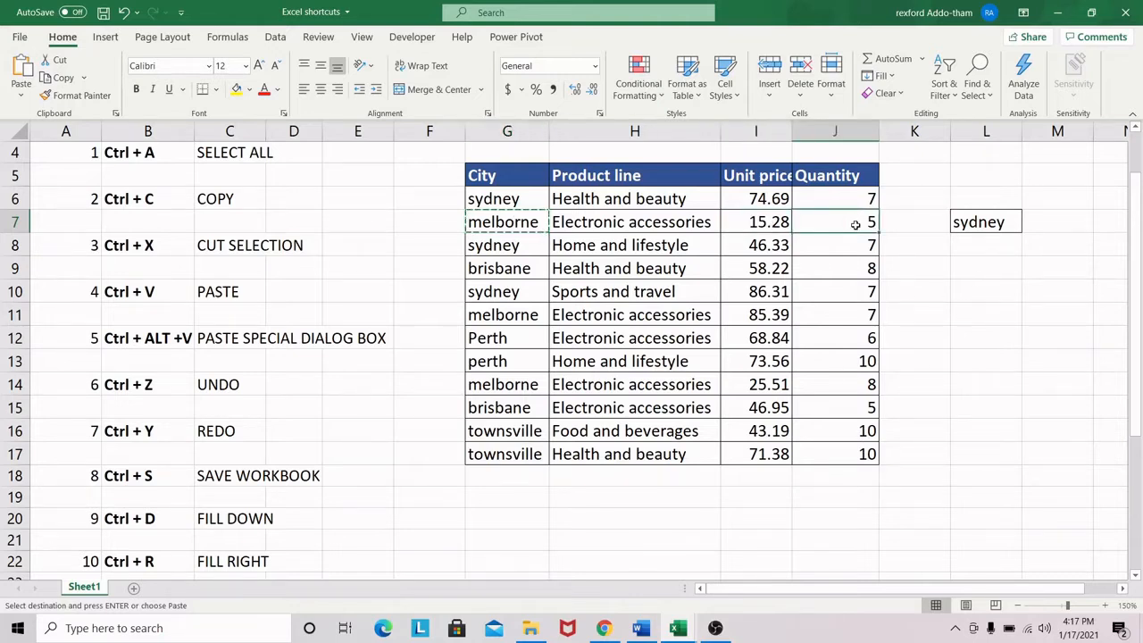
{"action": "key", "text": "ctrl+c"}
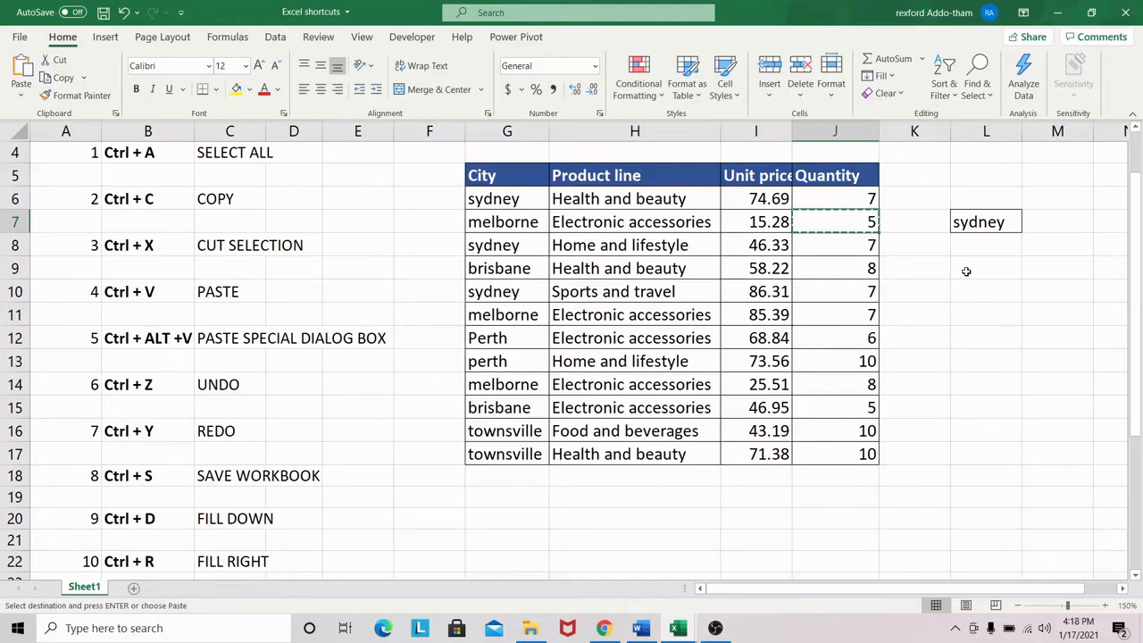
{"action": "key", "text": "ctrl+alt+v"}
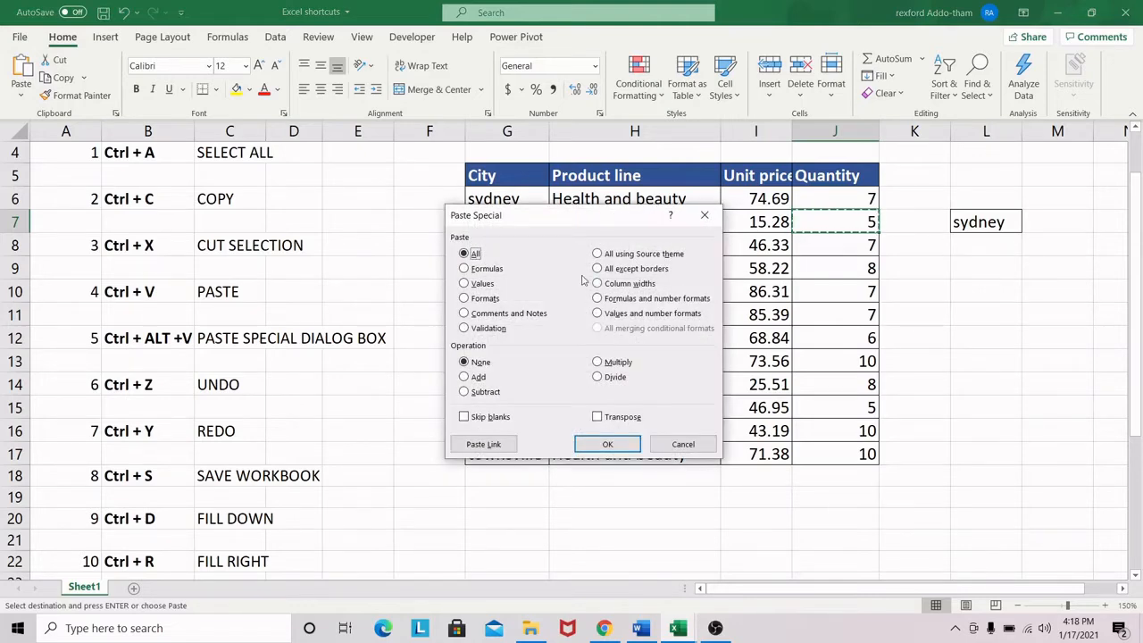
{"action": "left_click", "coordinate": [464, 283]}
{"action": "left_click", "coordinate": [606, 445]}
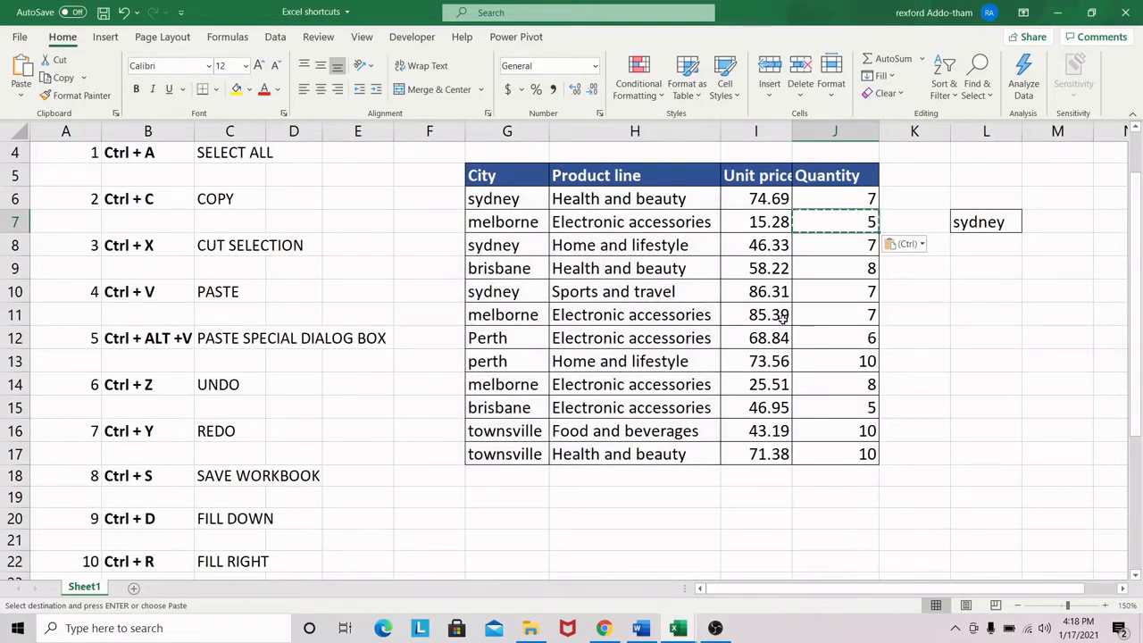
{"action": "key", "text": "Escape"}
{"action": "left_click", "coordinate": [759, 280]}
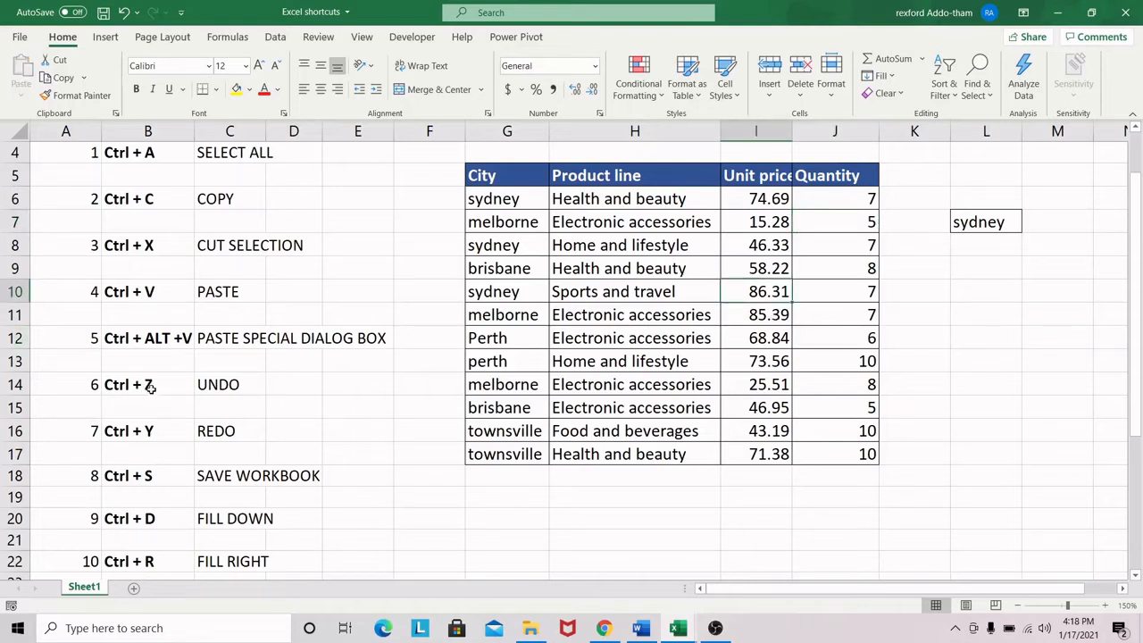
{"action": "left_click", "coordinate": [980, 251]}
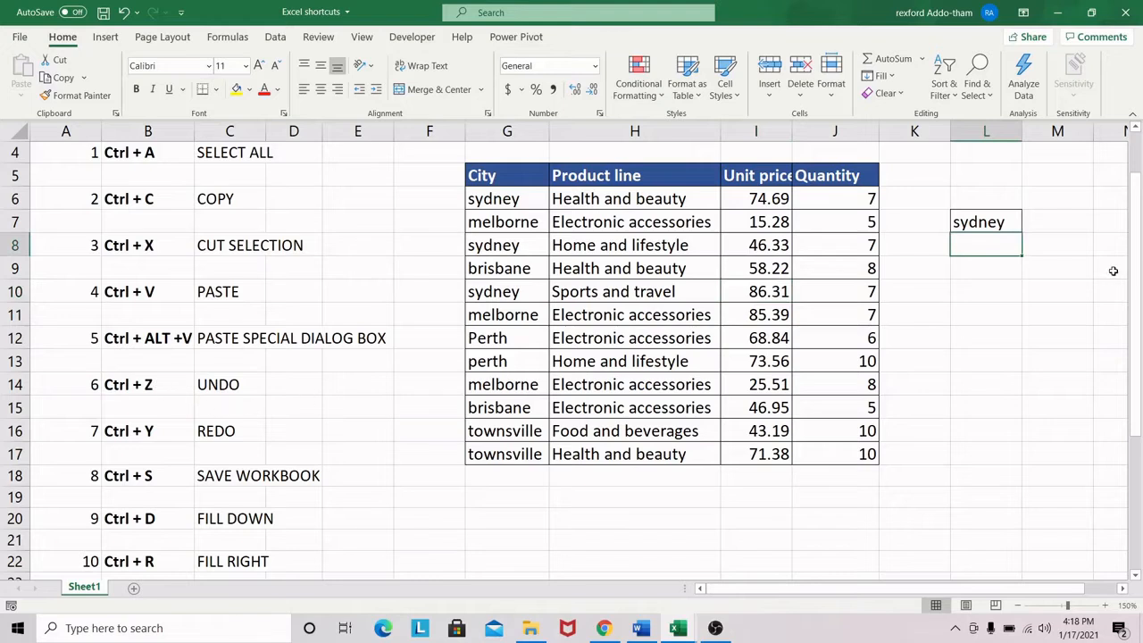
{"action": "left_click", "coordinate": [986, 219]}
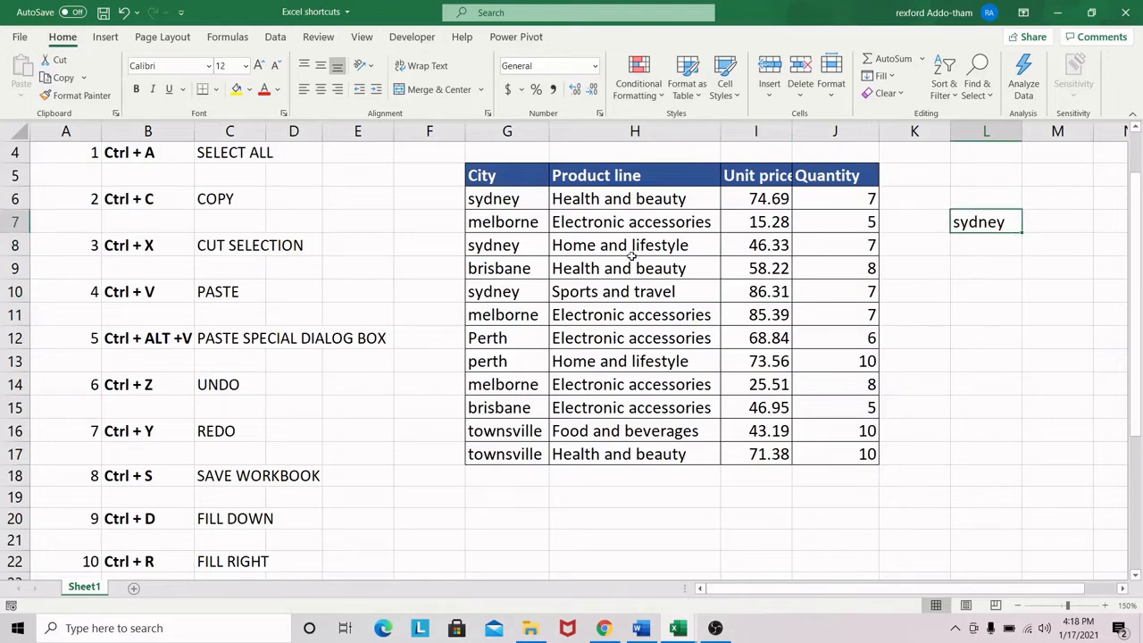
Paste the sydney entry from cell G8 into cell L9 and undo the paste
{"action": "left_click", "coordinate": [509, 247]}
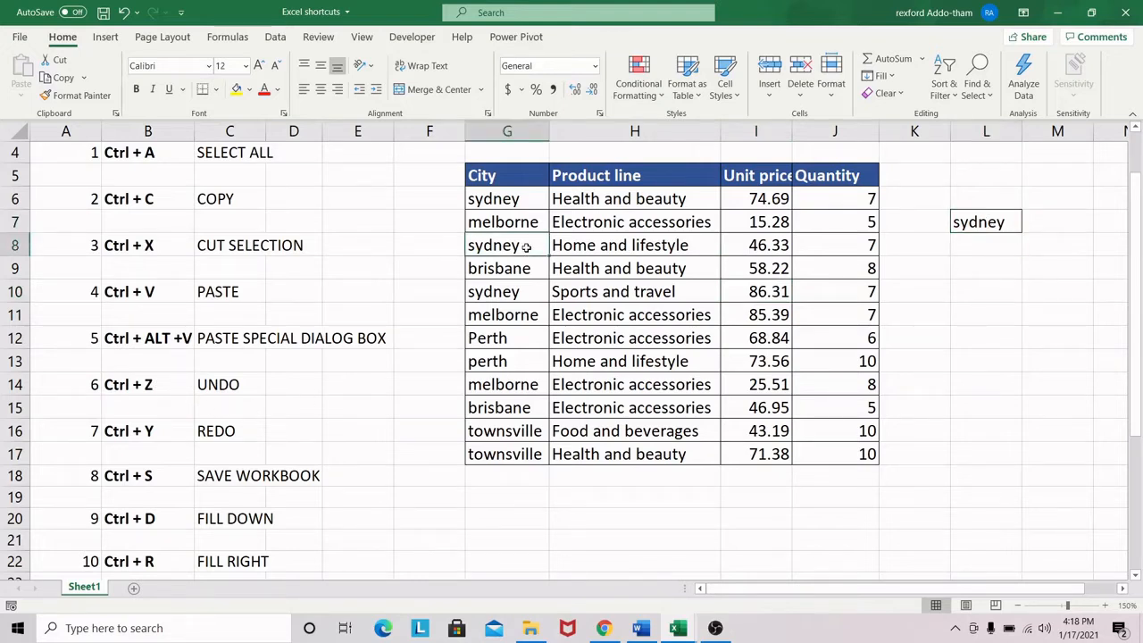
{"action": "key", "text": "ctrl+x"}
{"action": "left_click", "coordinate": [979, 268]}
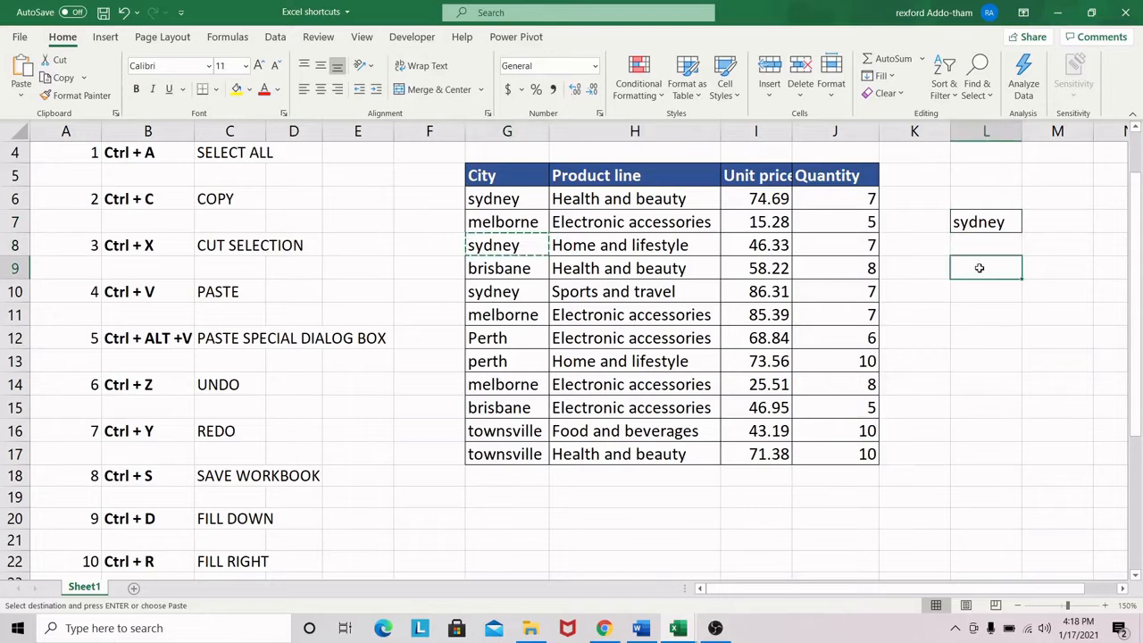
{"action": "key", "text": "ctrl+v"}
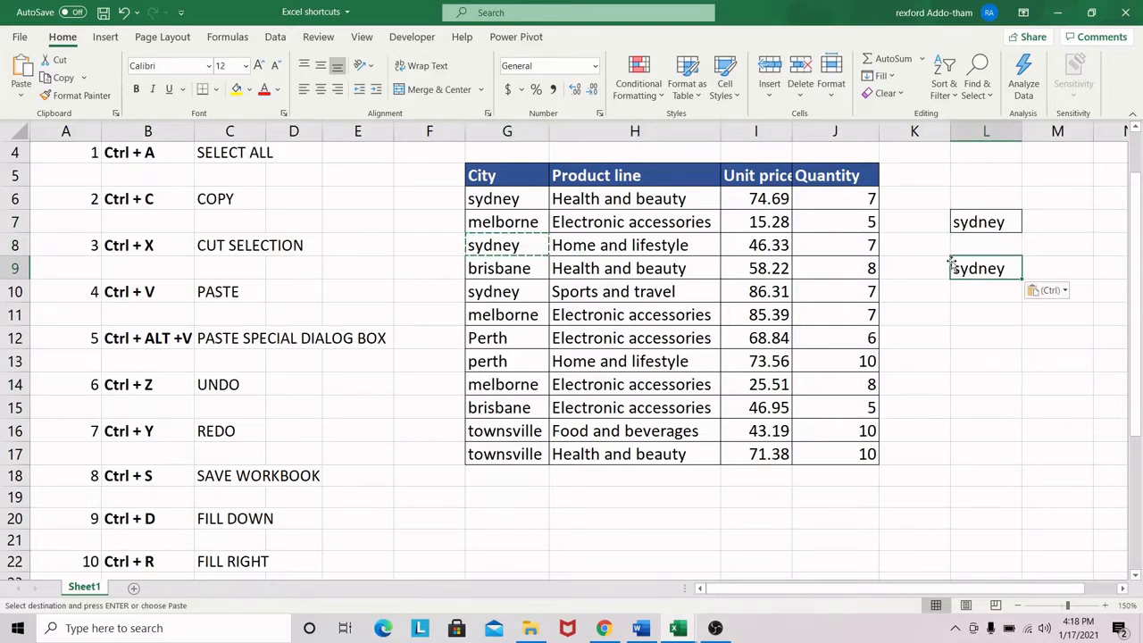
{"action": "key", "text": "ctrl+z"}
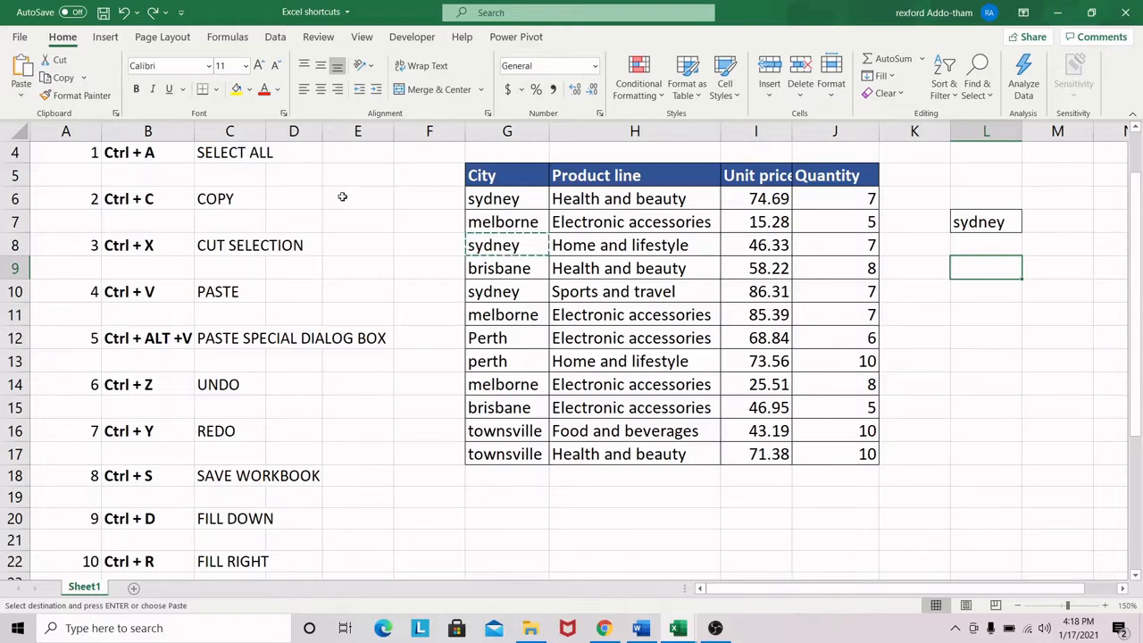
Copy the brisbane entry from cell G9 and paste it into cell L9
{"action": "key", "text": "Escape"}
{"action": "left_click", "coordinate": [507, 268]}
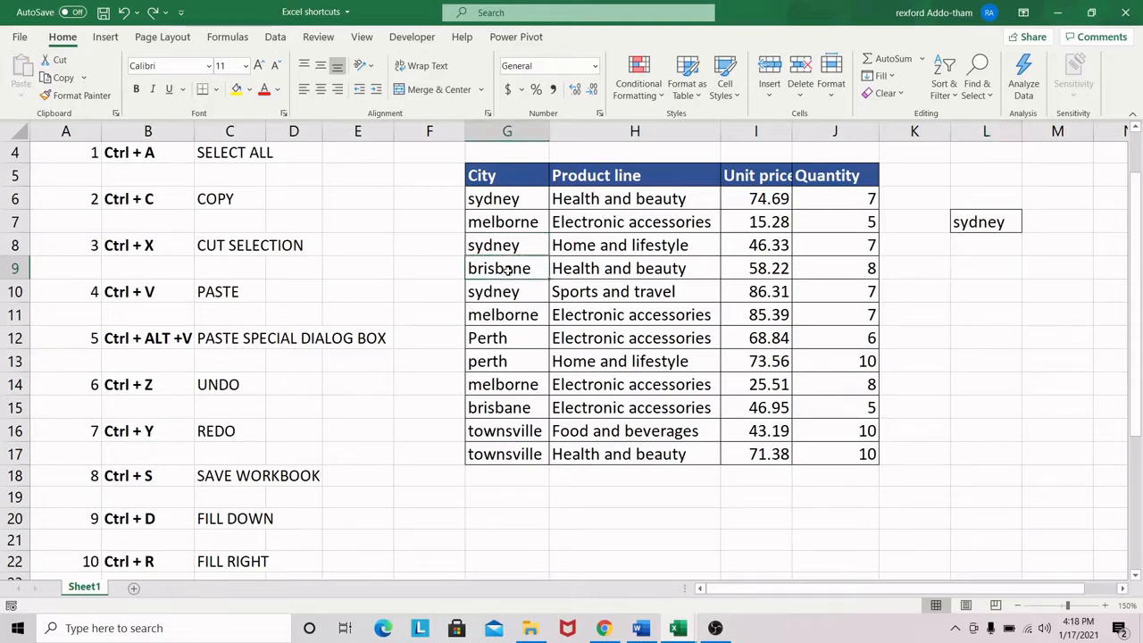
{"action": "key", "text": "ctrl+c"}
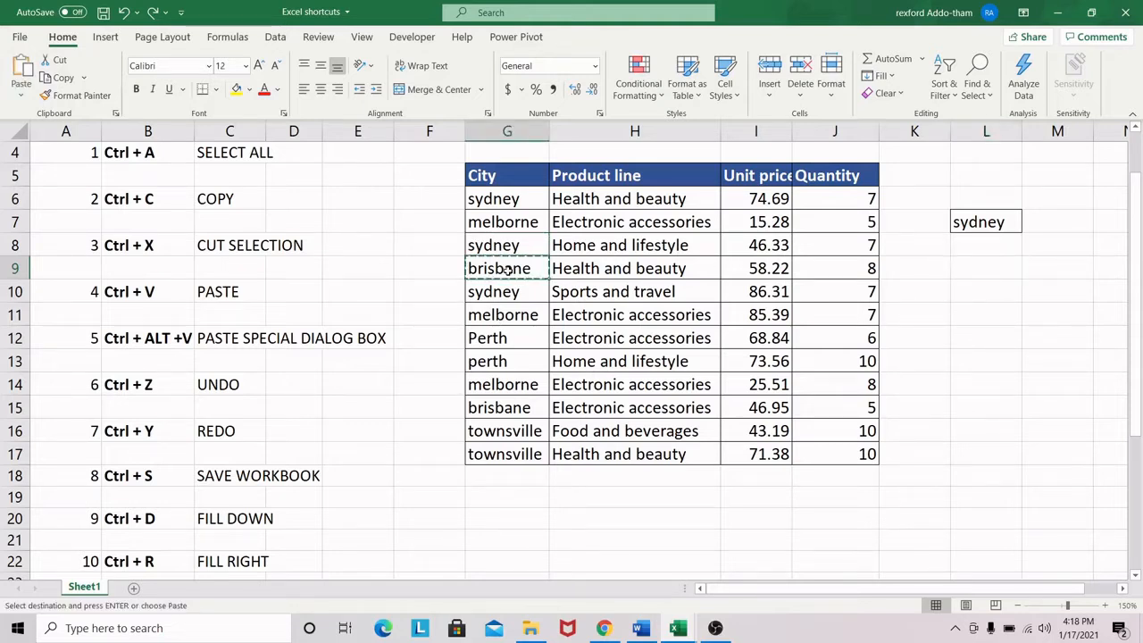
{"action": "left_click", "coordinate": [999, 272]}
{"action": "key", "text": "ctrl+v"}
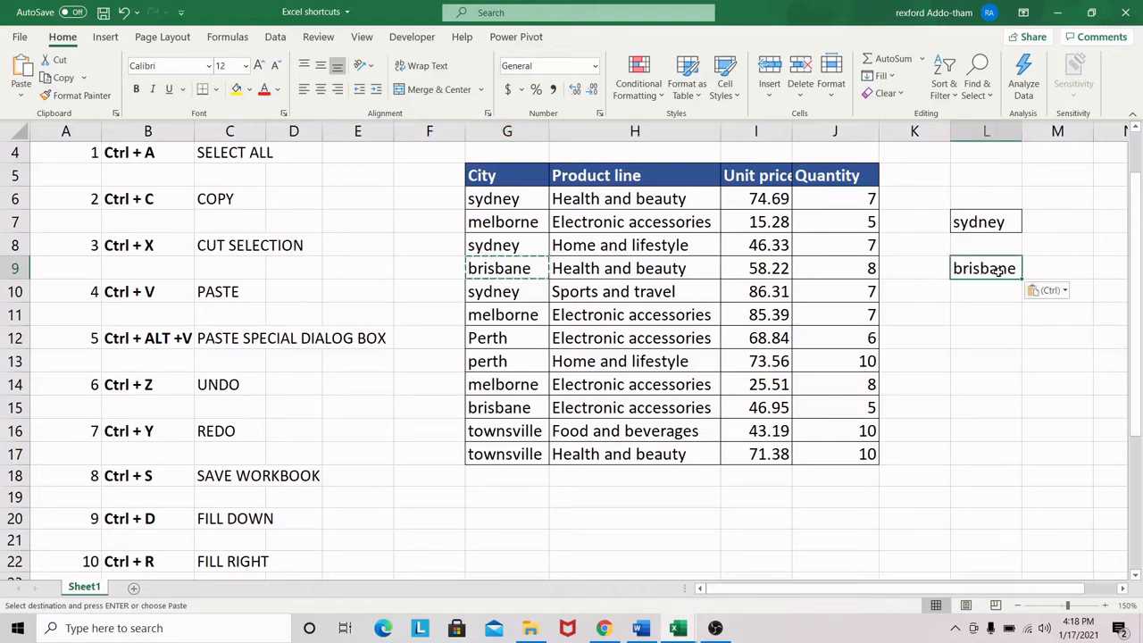
Undo the paste in cell L9, restore the brisbane entry there and clear the copy selection
{"action": "key", "text": "ctrl+z"}
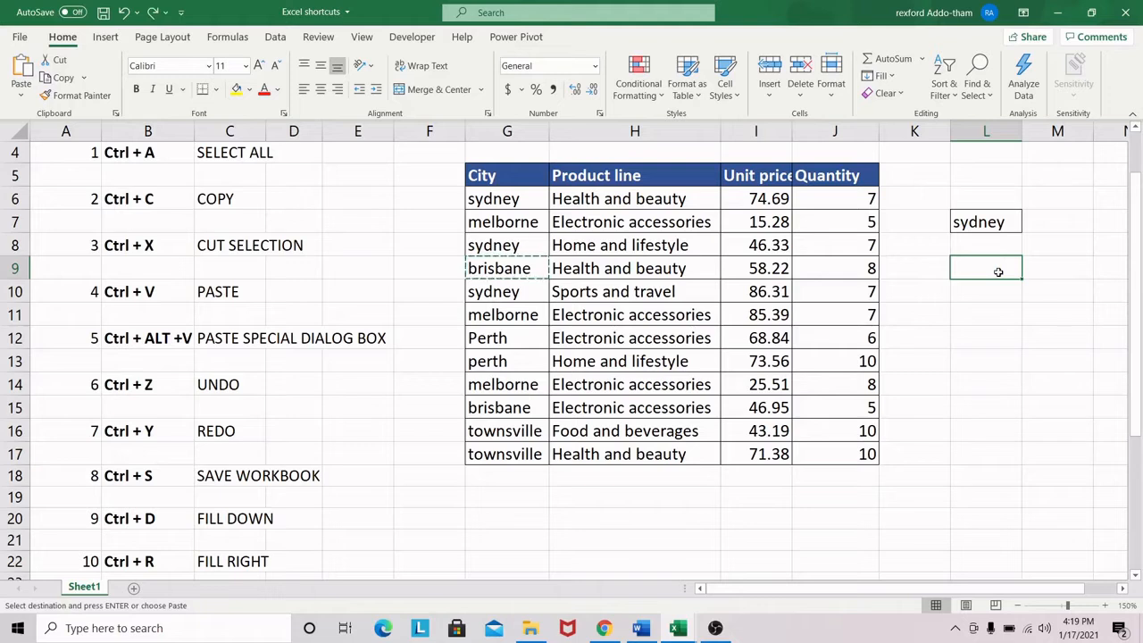
{"action": "key", "text": "ctrl+v"}
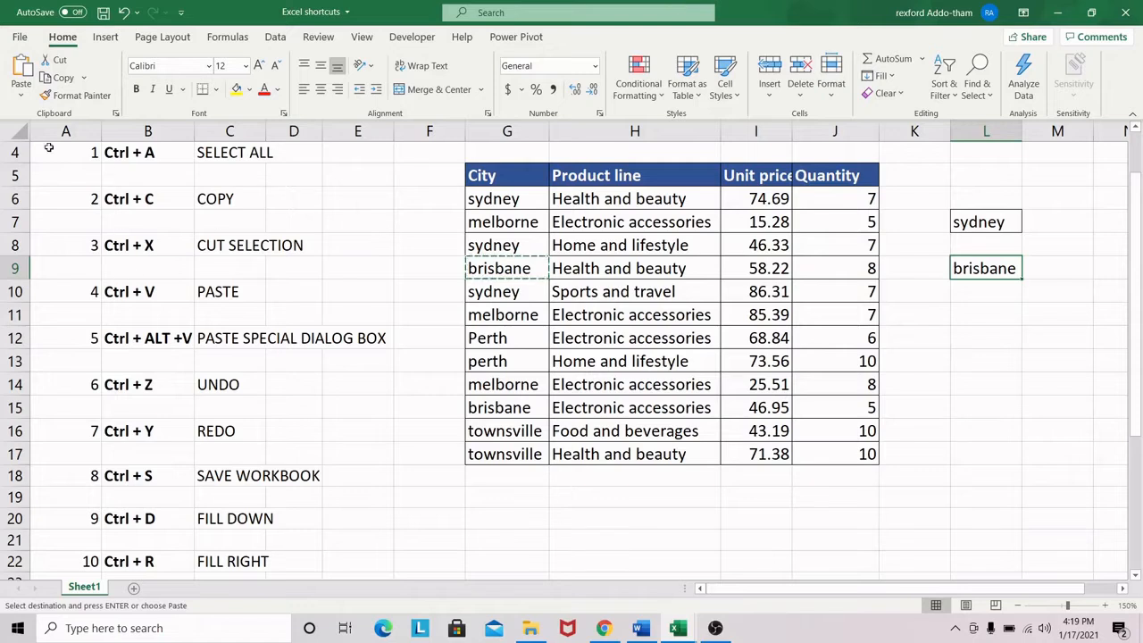
{"action": "left_click", "coordinate": [319, 411]}
{"action": "key", "text": "Escape"}
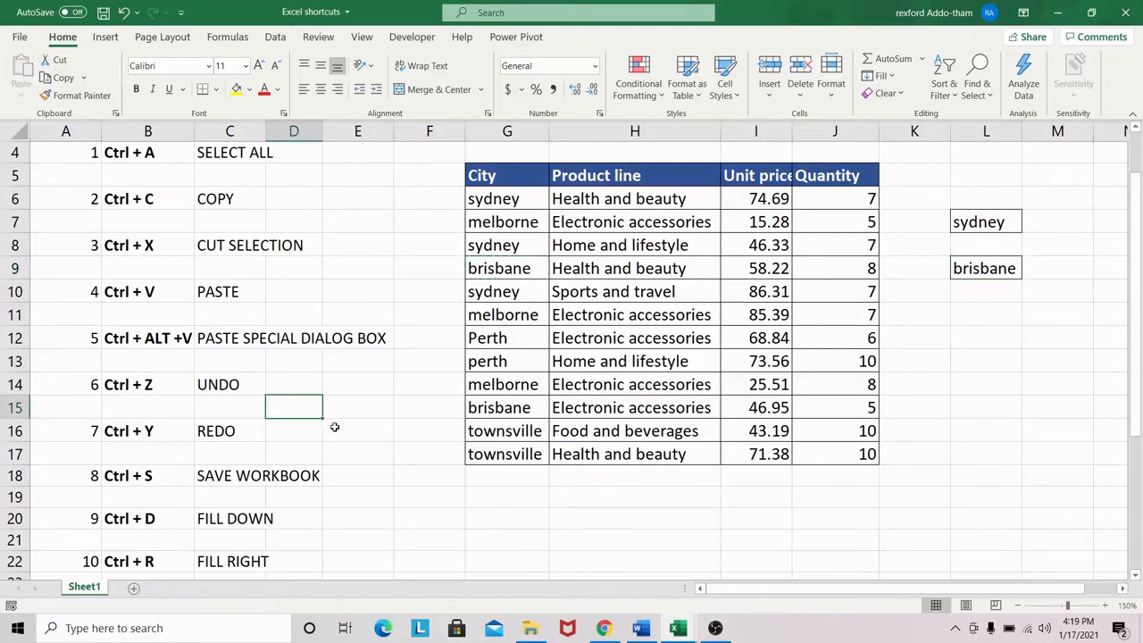
Save the Excel shortcuts workbook
{"action": "left_click", "coordinate": [129, 476]}
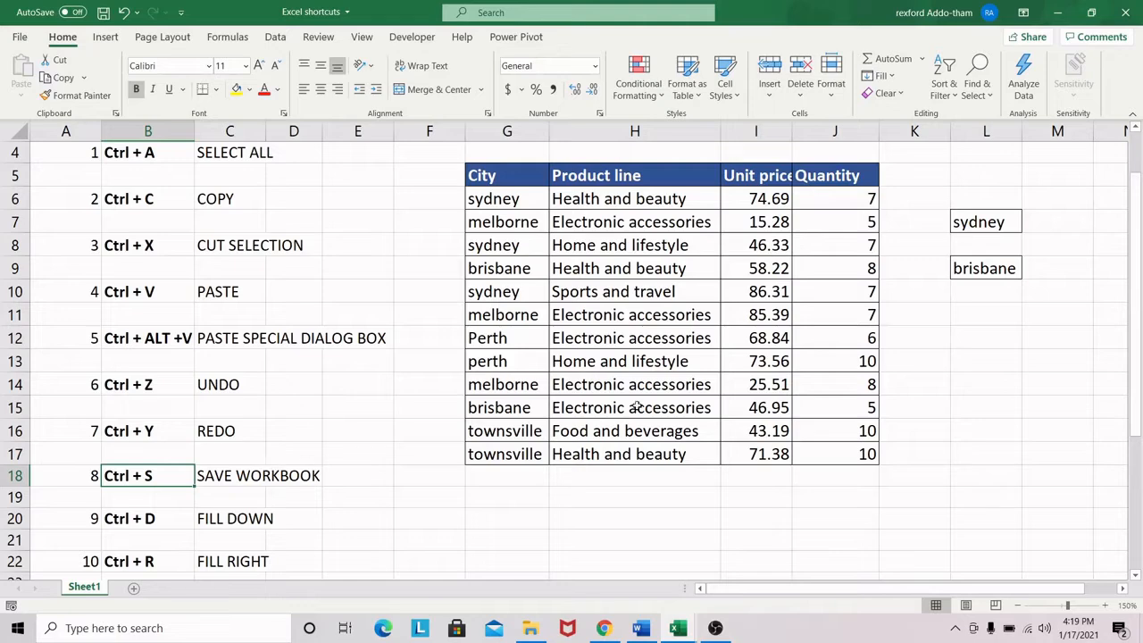
{"action": "scroll", "coordinate": [650, 428], "scroll_direction": "up", "scroll_amount": 1}
{"action": "left_click", "coordinate": [507, 384]}
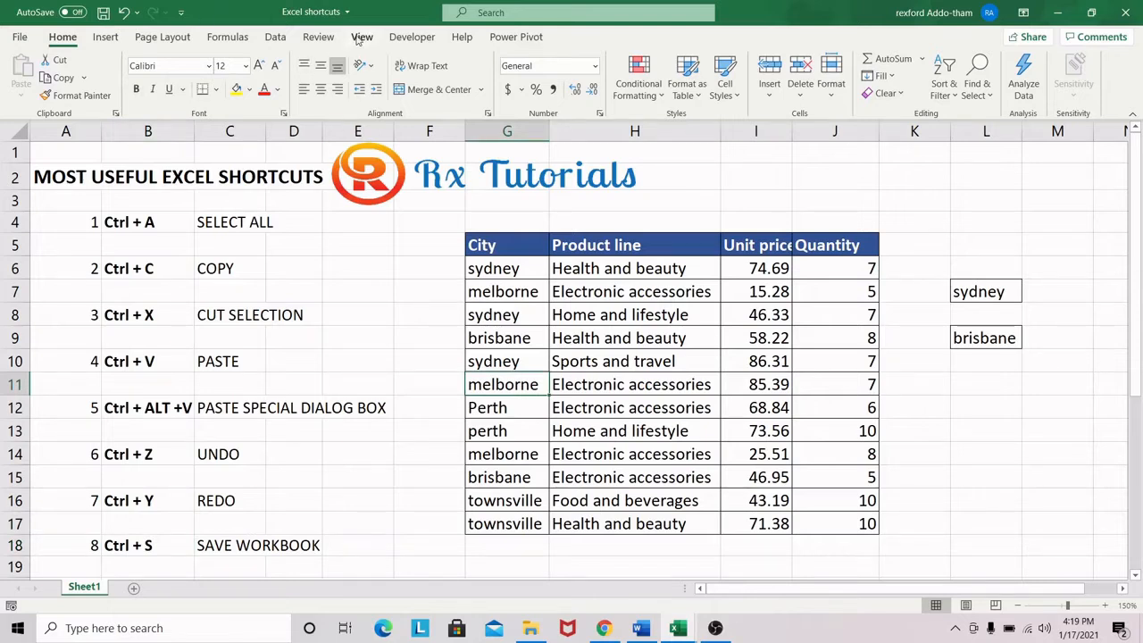
{"action": "left_click", "coordinate": [424, 268]}
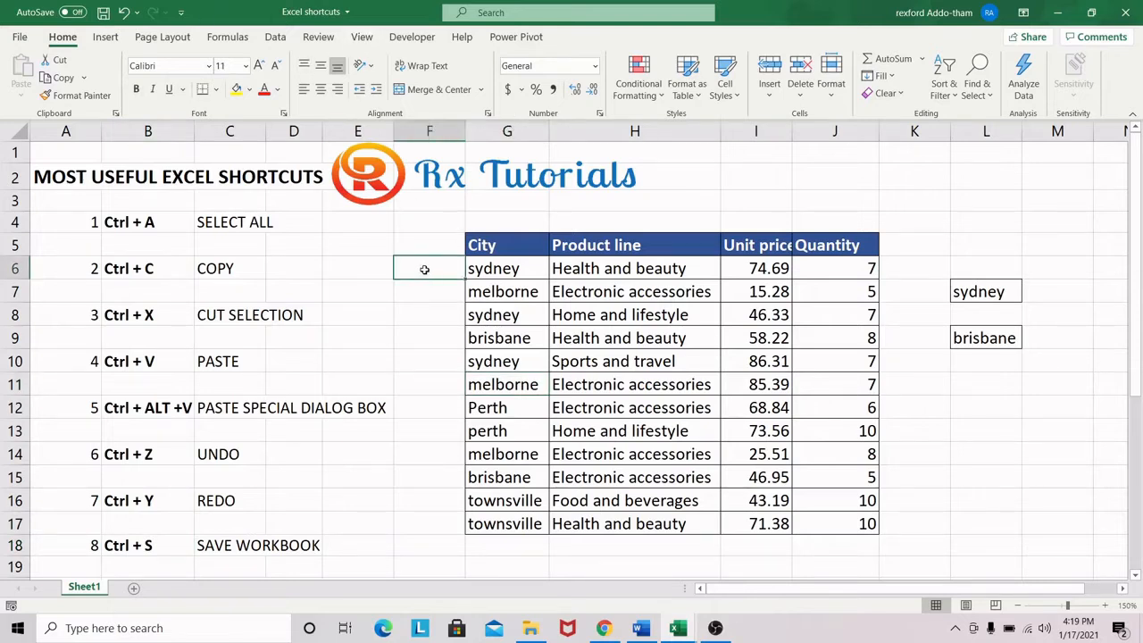
{"action": "left_click", "coordinate": [103, 13]}
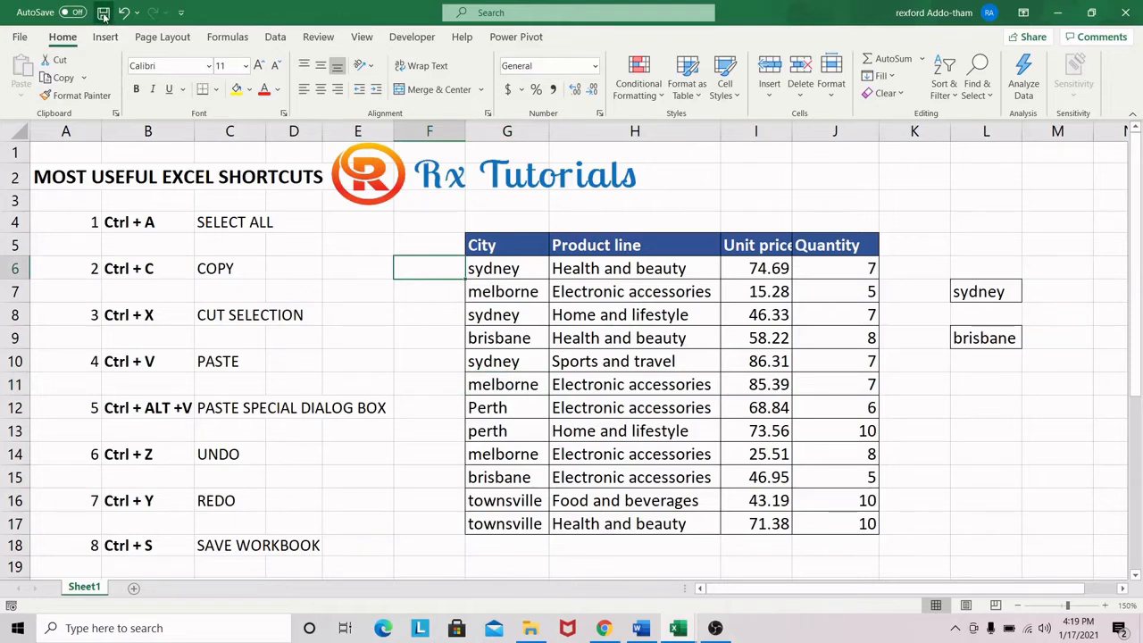
{"action": "left_click", "coordinate": [556, 343]}
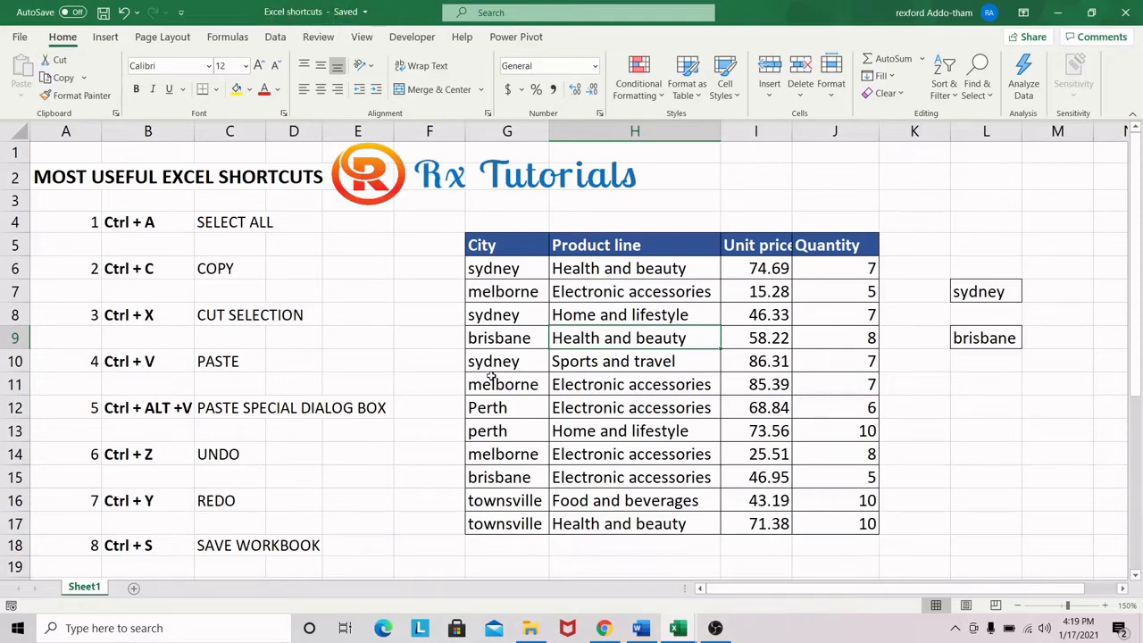
{"action": "left_click", "coordinate": [446, 361]}
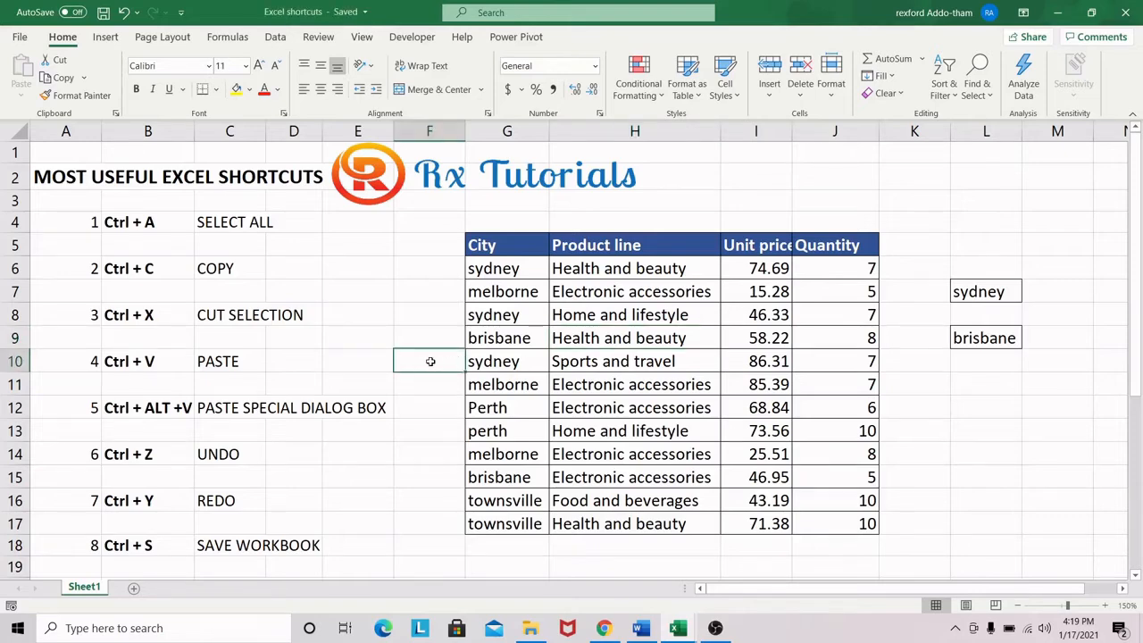
{"action": "scroll", "coordinate": [271, 471], "scroll_direction": "down", "scroll_amount": 3}
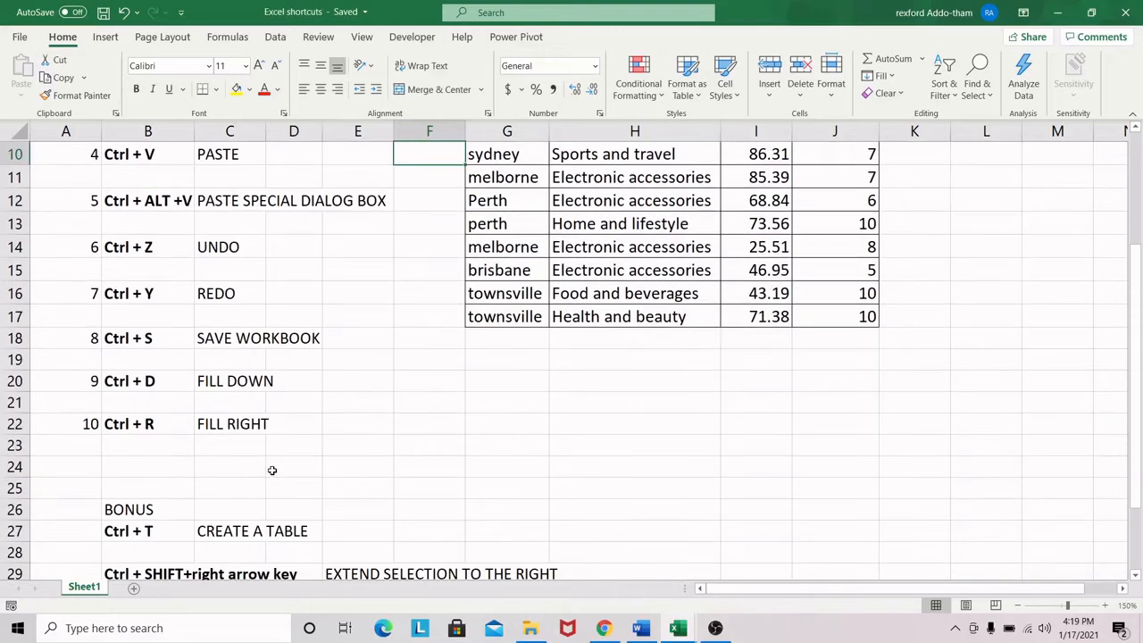
{"action": "scroll", "coordinate": [199, 391], "scroll_direction": "up", "scroll_amount": 2}
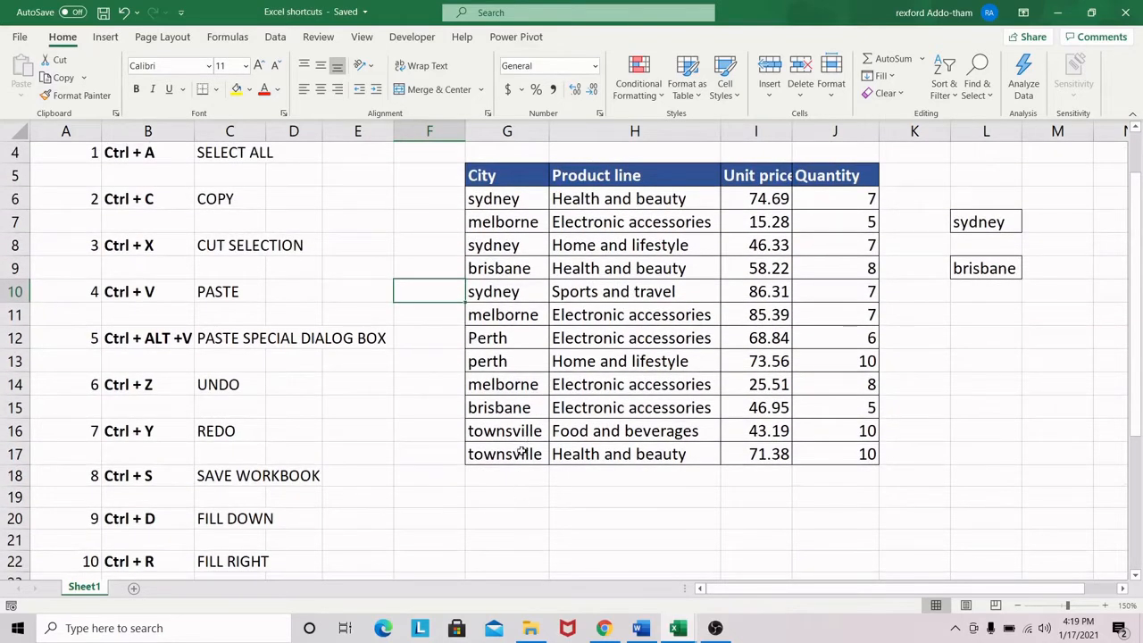
{"action": "left_click", "coordinate": [528, 219]}
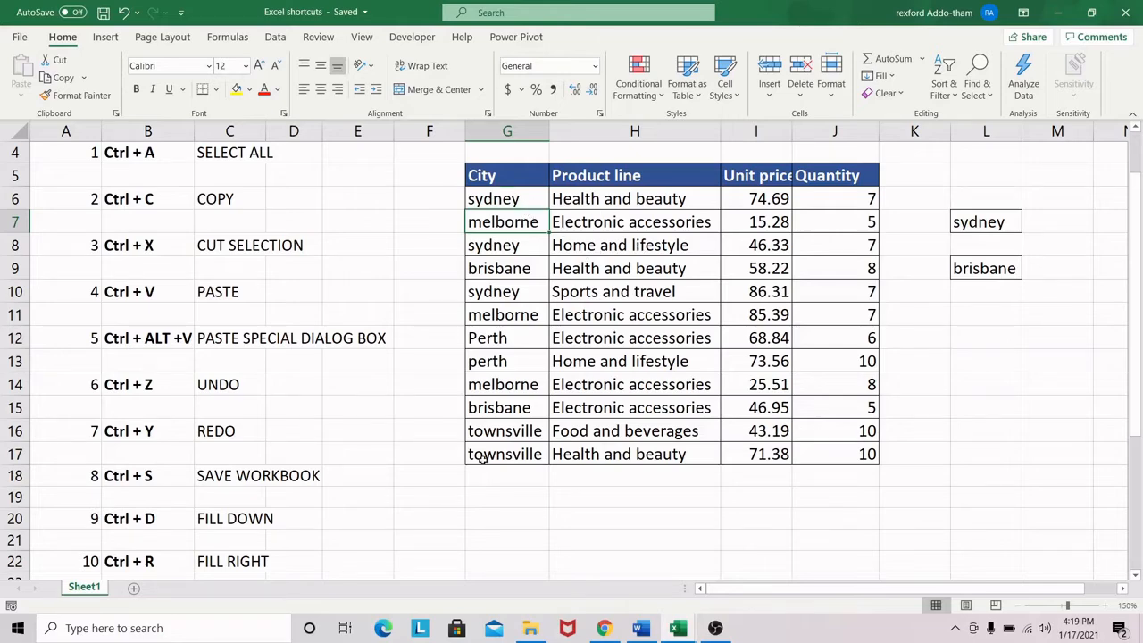
{"action": "left_click_drag", "start_coordinate": [482, 468], "coordinate": [505, 501]}
Enter townsville in cell G18, directly below the last row of the City column
{"action": "scroll", "coordinate": [608, 449], "scroll_direction": "down", "scroll_amount": 1}
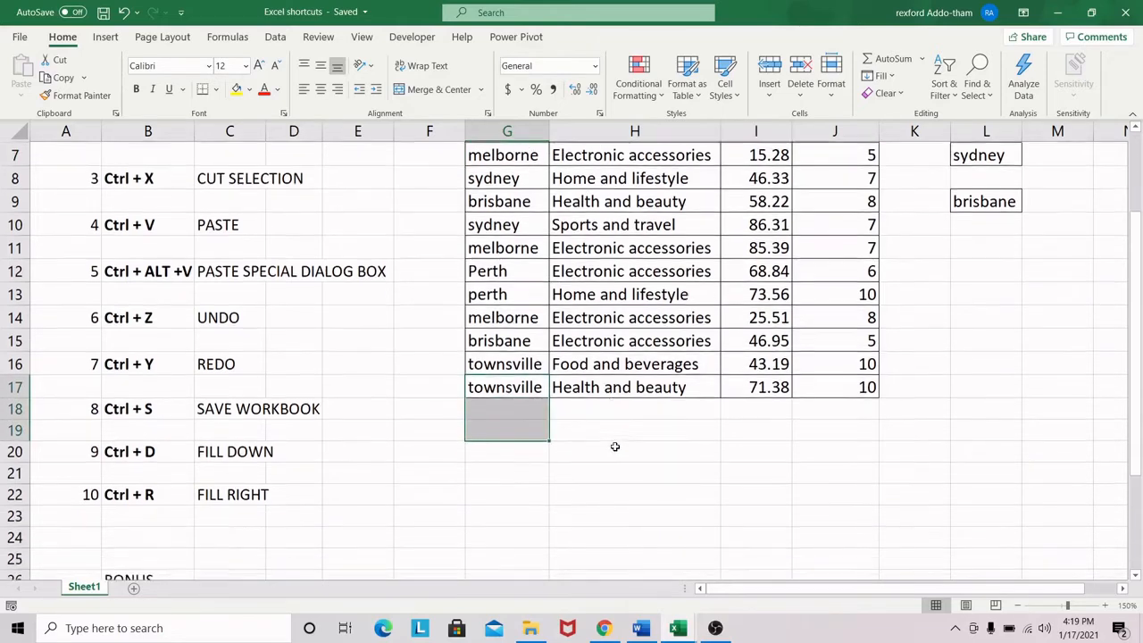
{"action": "left_click", "coordinate": [510, 414]}
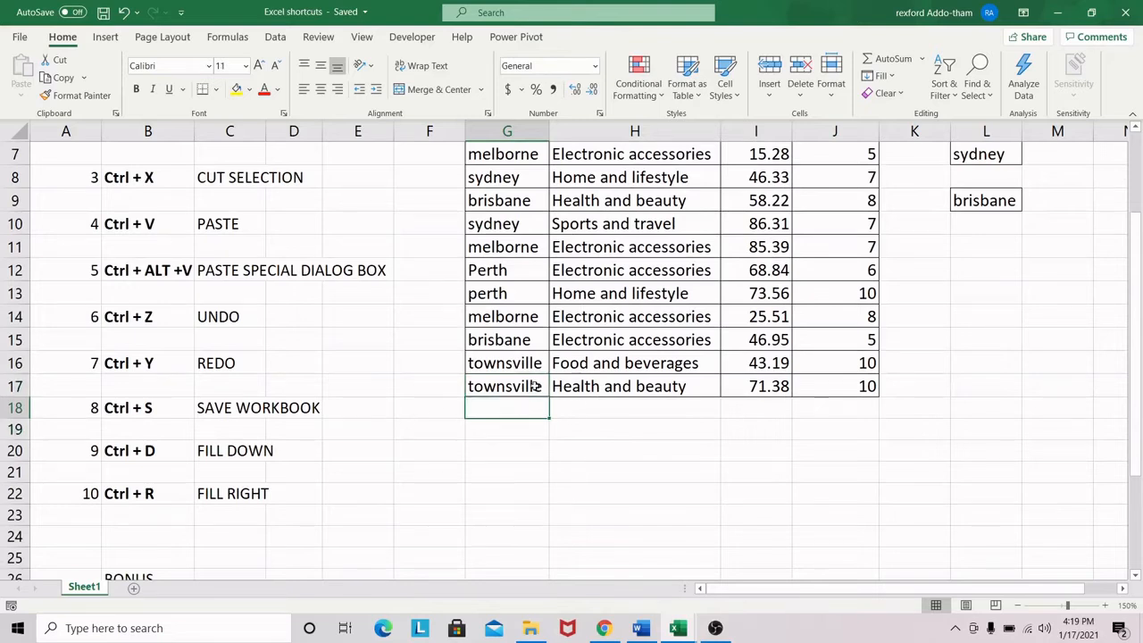
{"action": "left_click_drag", "start_coordinate": [510, 413], "coordinate": [528, 488]}
{"action": "left_click", "coordinate": [514, 411]}
{"action": "type", "text": "to"}
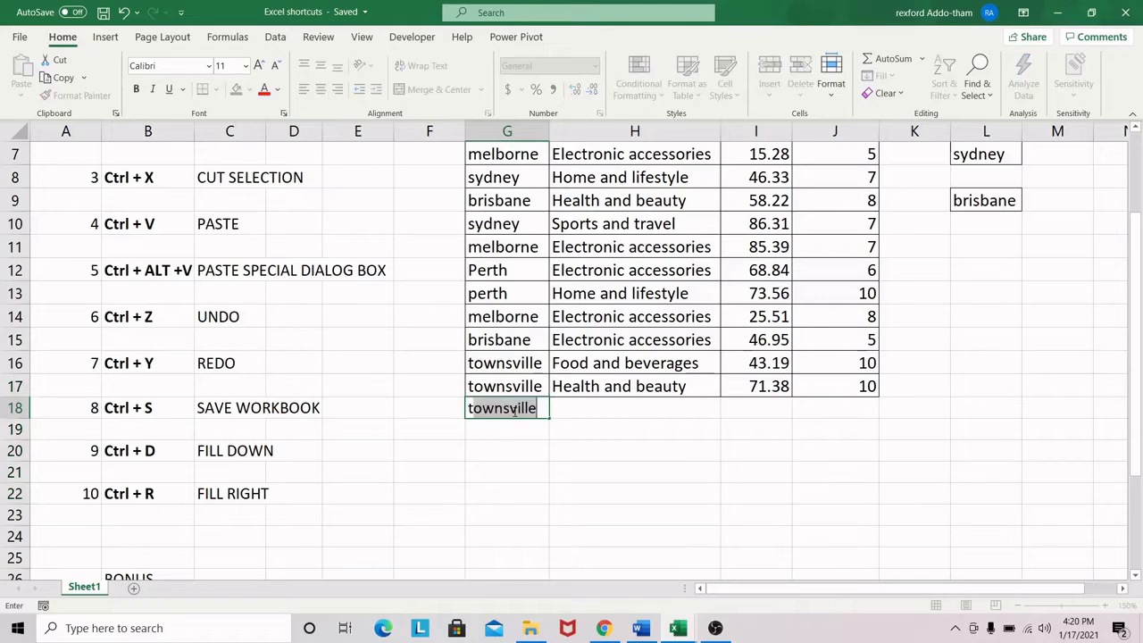
{"action": "left_click", "coordinate": [505, 436]}
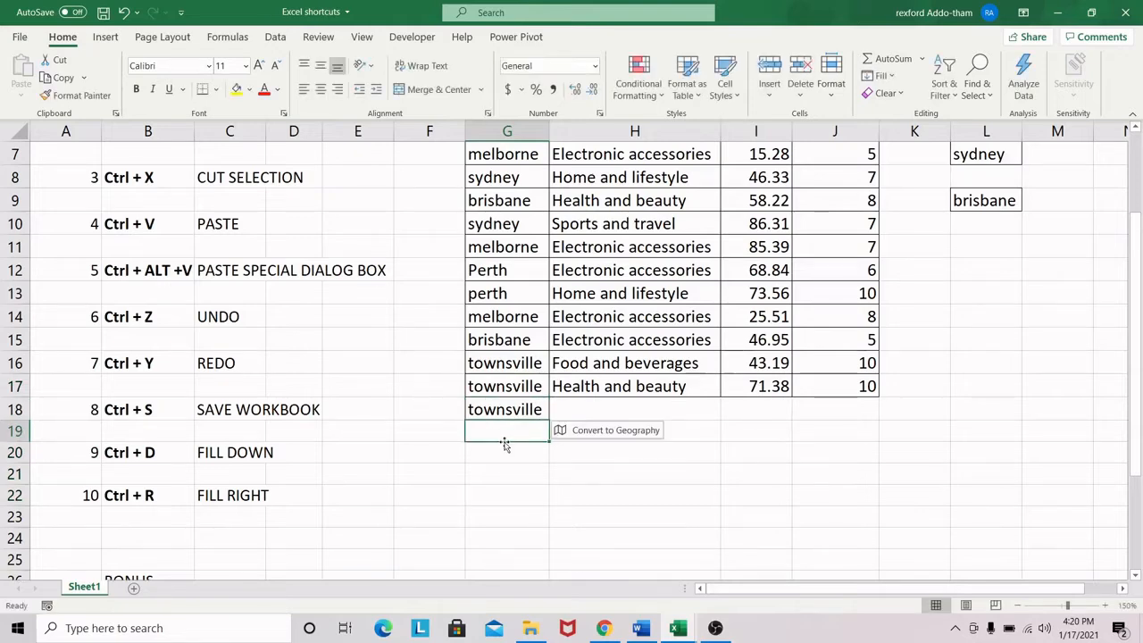
Fill the townsville entry in cell G18 down through cell G24
{"action": "scroll", "coordinate": [514, 393], "scroll_direction": "down", "scroll_amount": 2}
{"action": "scroll", "coordinate": [528, 343], "scroll_direction": "up", "scroll_amount": 2}
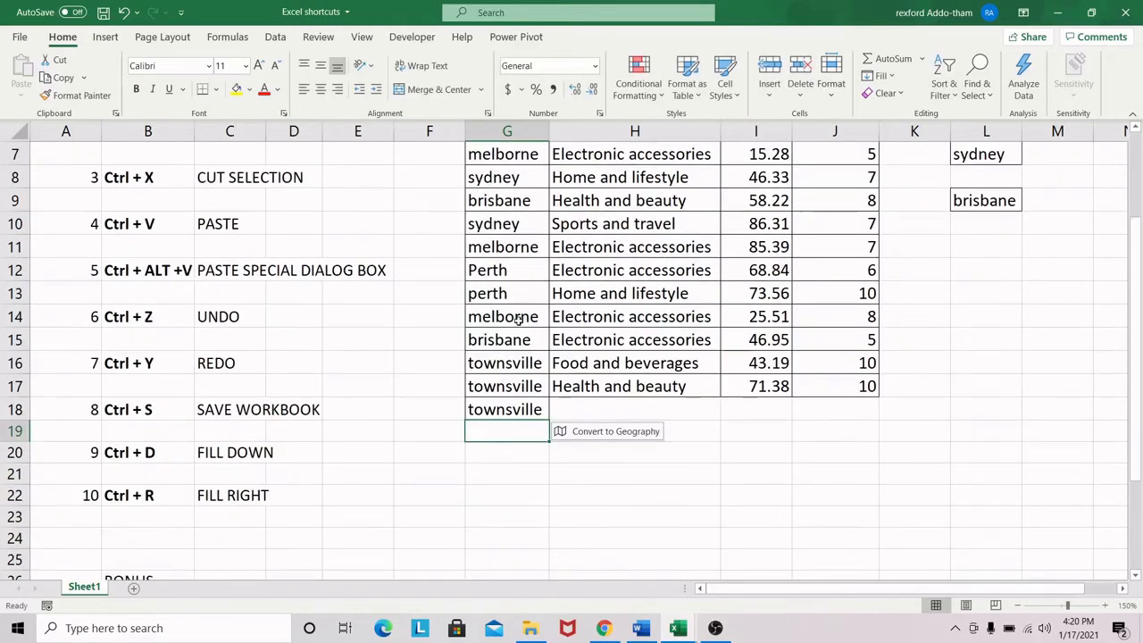
{"action": "left_click", "coordinate": [508, 438]}
{"action": "left_click_drag", "start_coordinate": [509, 435], "coordinate": [513, 547]}
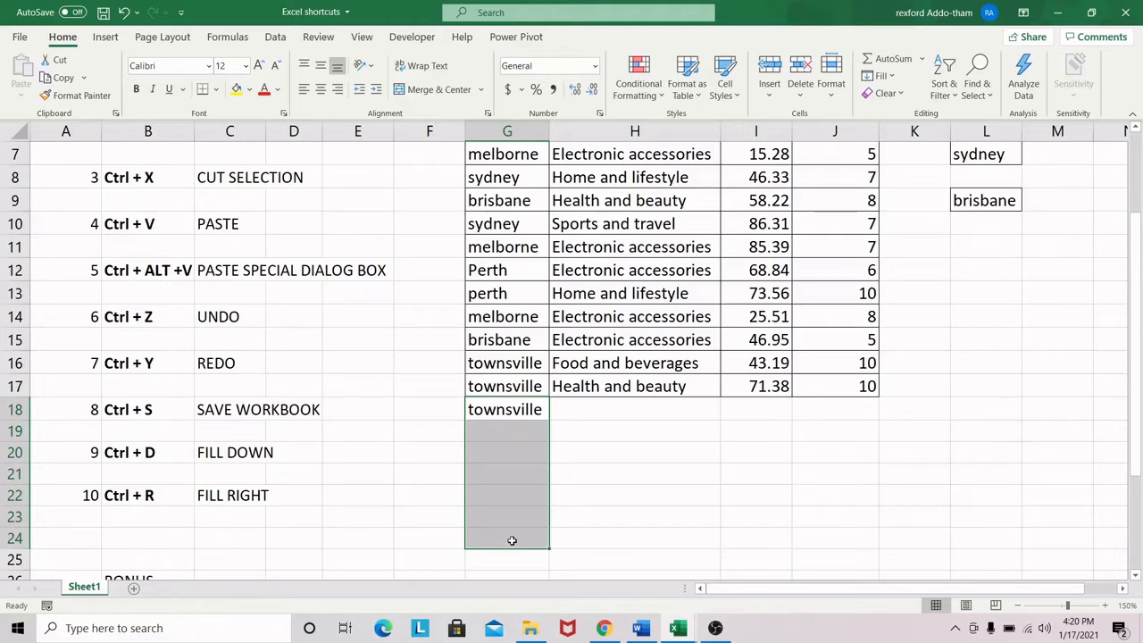
{"action": "key", "text": "ctrl+d"}
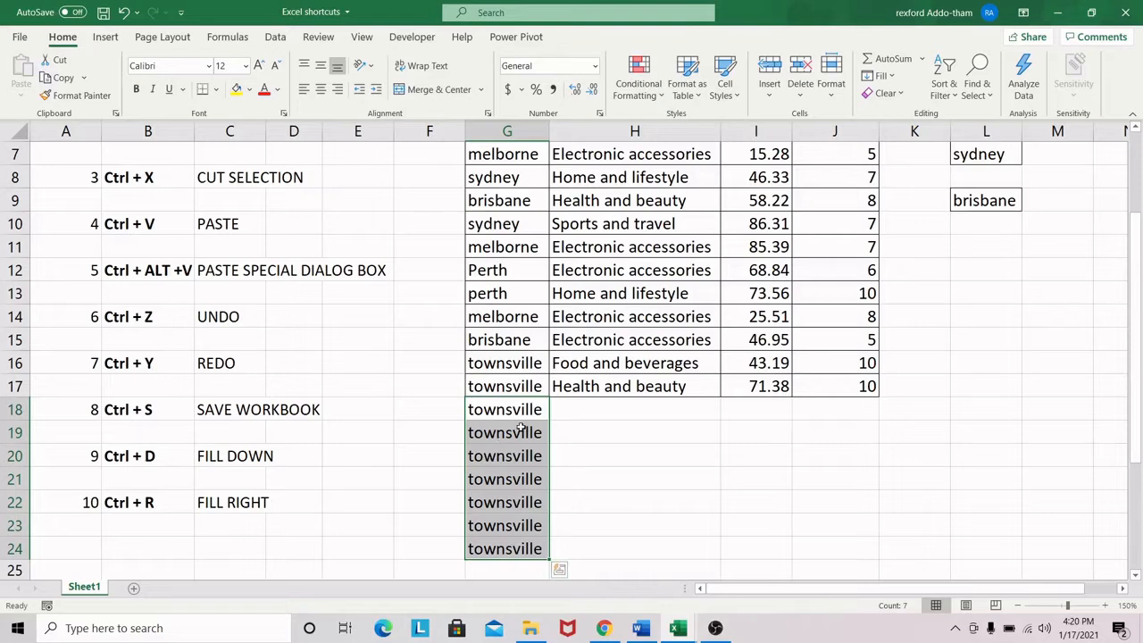
{"action": "left_click_drag", "start_coordinate": [527, 410], "coordinate": [526, 544]}
{"action": "left_click", "coordinate": [562, 411]}
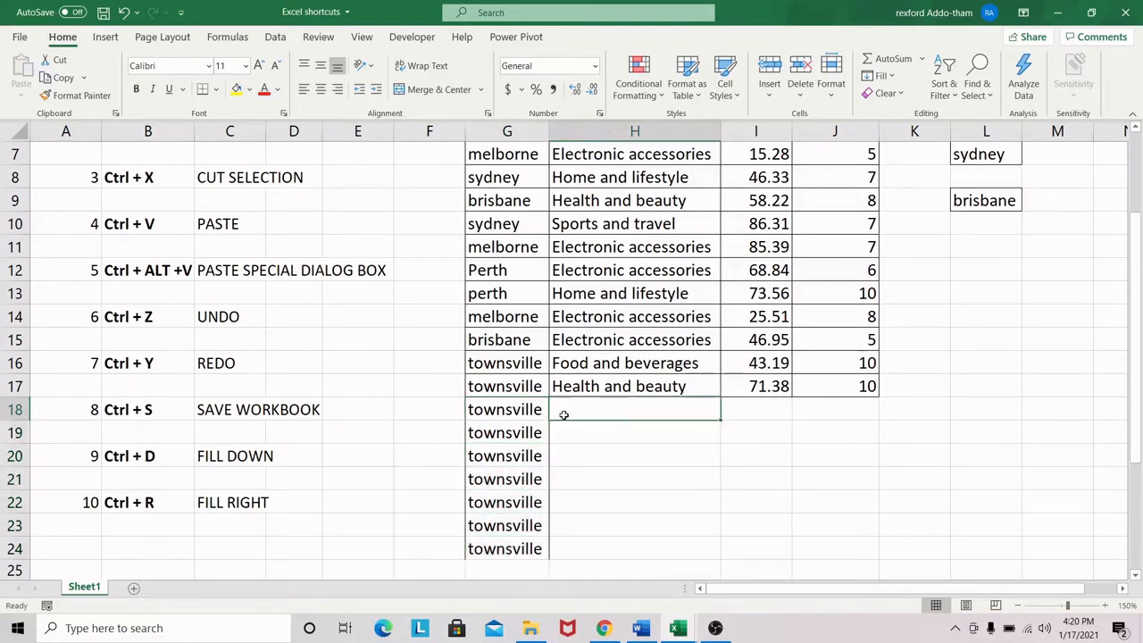
{"action": "left_click_drag", "start_coordinate": [525, 413], "coordinate": [521, 547]}
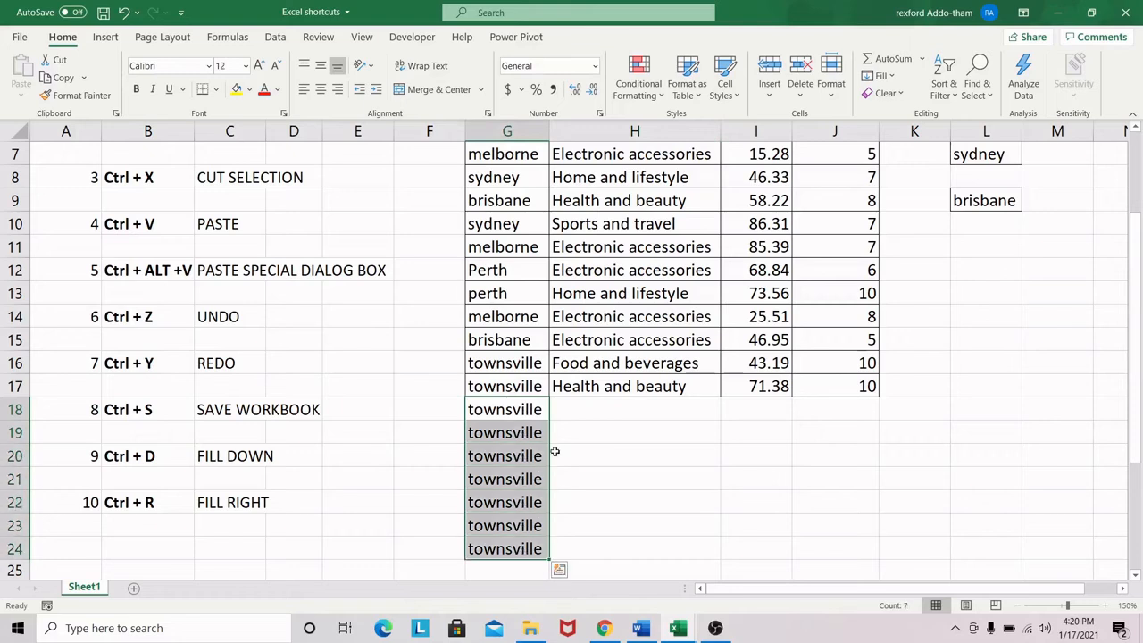
Fill the Health and beauty entry in cell H17 down through cell H24
{"action": "left_click", "coordinate": [625, 409]}
{"action": "left_click_drag", "start_coordinate": [630, 411], "coordinate": [637, 541]}
{"action": "left_click", "coordinate": [615, 412]}
{"action": "left_click", "coordinate": [624, 391]}
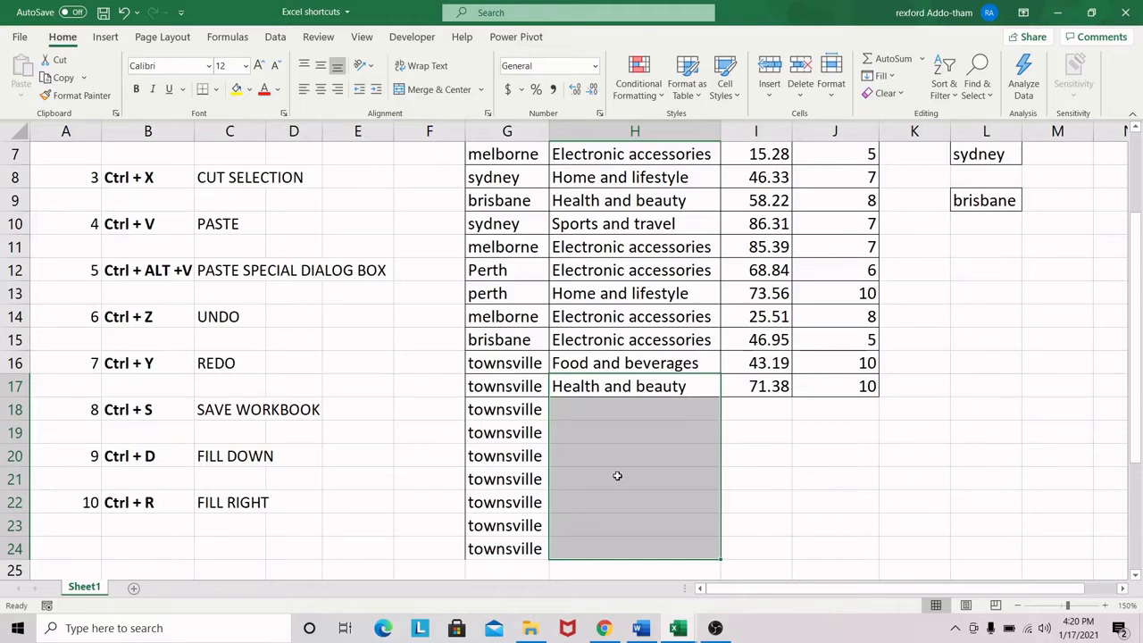
{"action": "key", "text": "ctrl+d"}
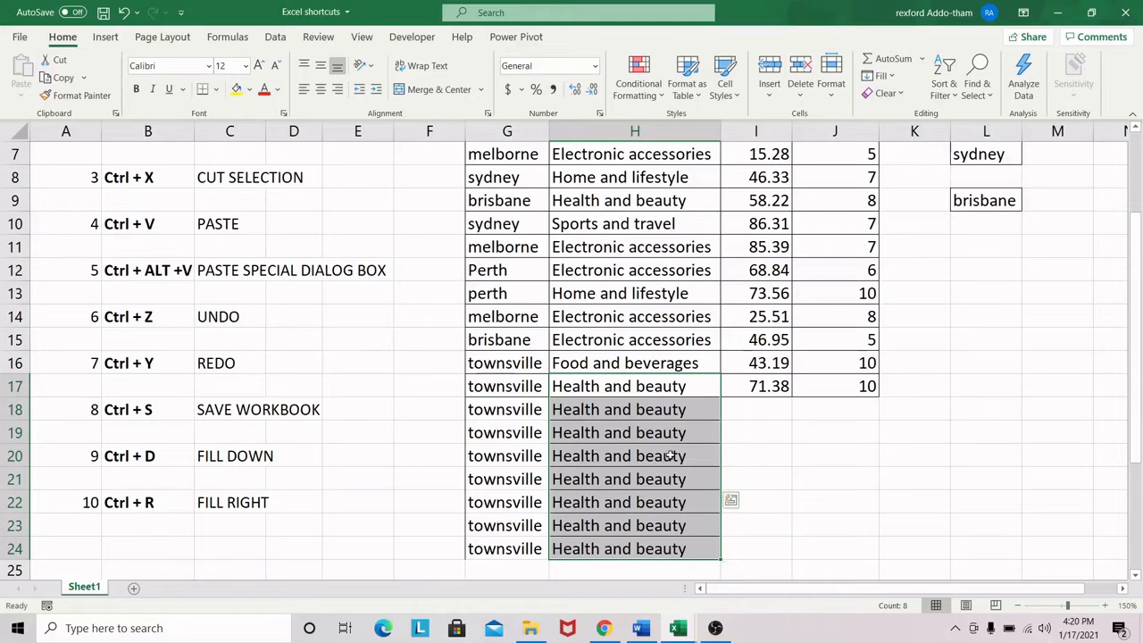
Try Quick Analysis highlight formatting on the Health and beauty entries in H17:H24 and undo it
{"action": "scroll", "coordinate": [730, 500], "scroll_direction": "down", "scroll_amount": 1}
{"action": "scroll", "coordinate": [670, 455], "scroll_direction": "up", "scroll_amount": 2}
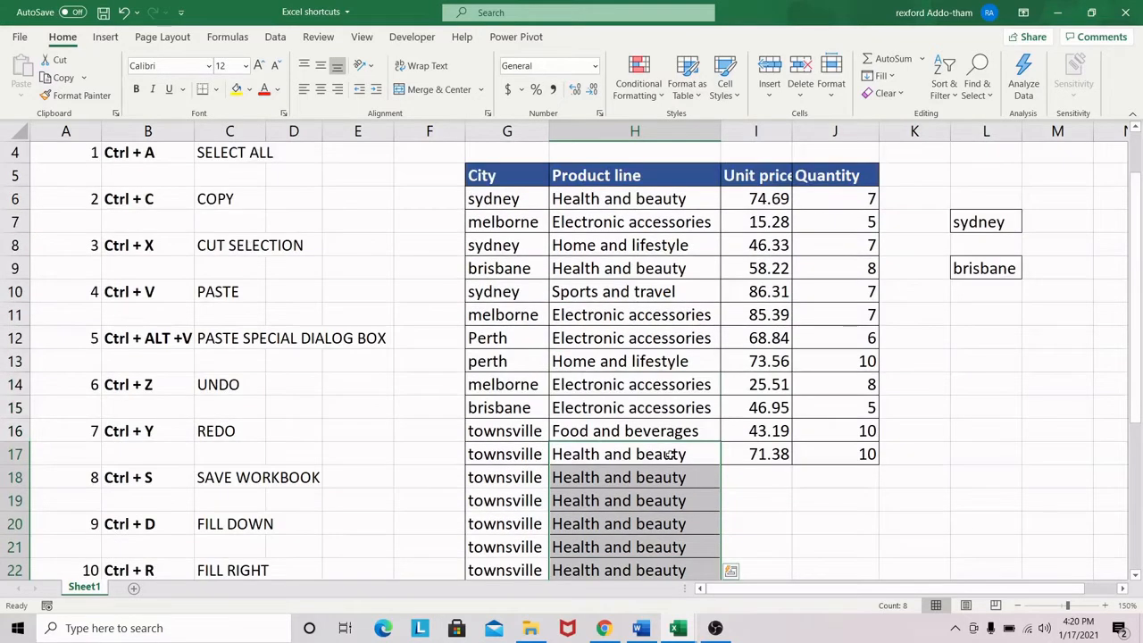
{"action": "scroll", "coordinate": [597, 448], "scroll_direction": "down", "scroll_amount": 1}
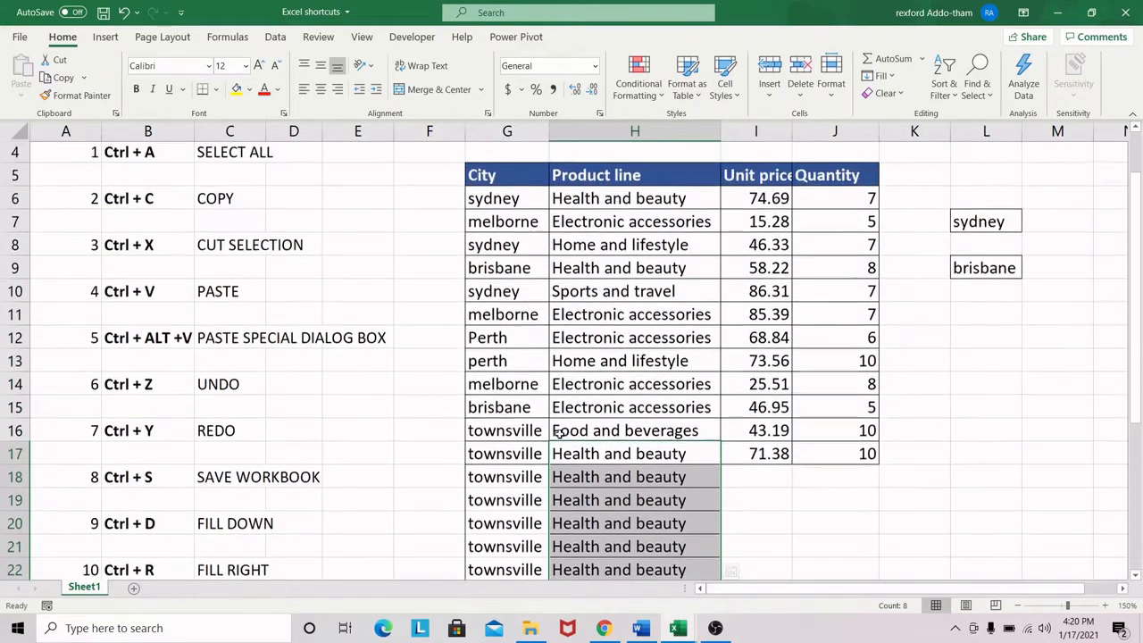
{"action": "scroll", "coordinate": [559, 434], "scroll_direction": "up", "scroll_amount": 1}
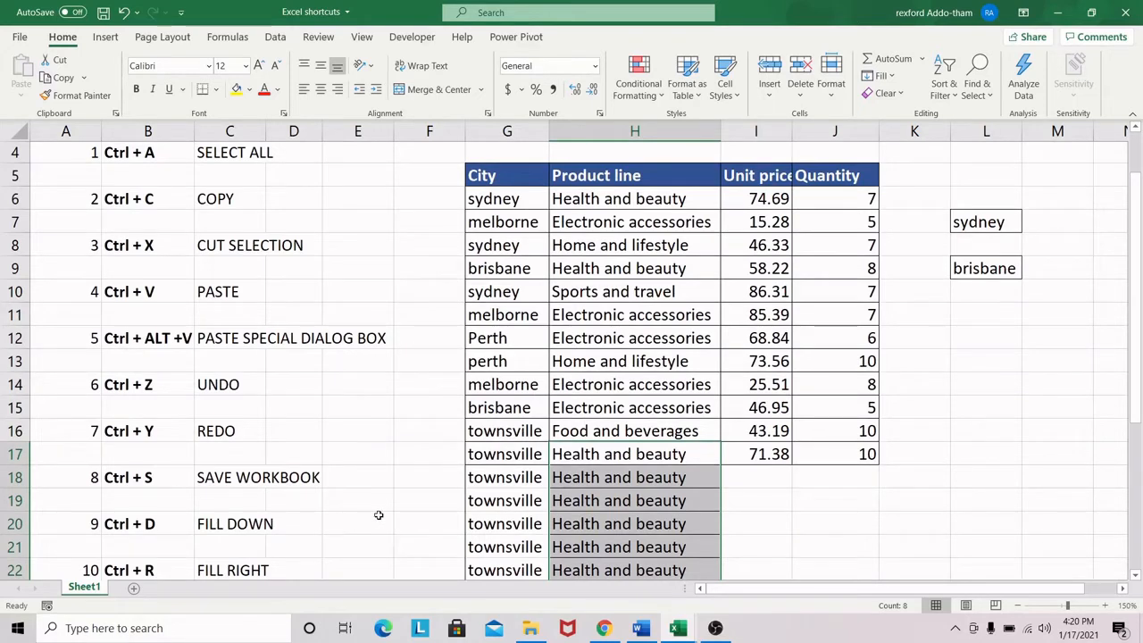
{"action": "key", "text": "ctrl+q"}
{"action": "left_click", "coordinate": [669, 488]}
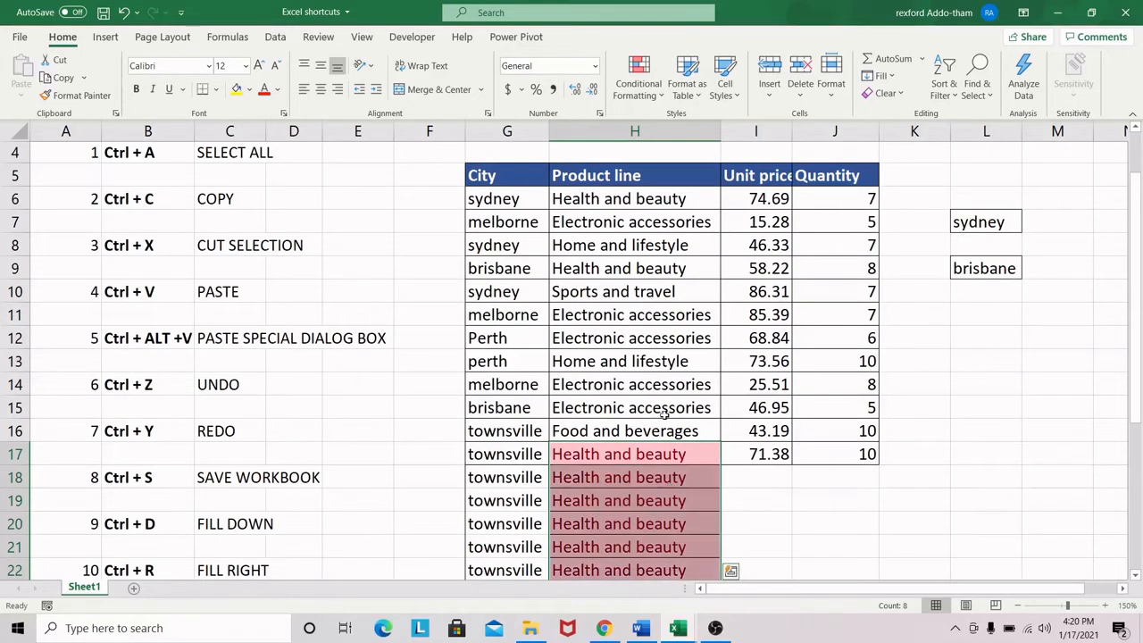
{"action": "left_click", "coordinate": [655, 499]}
{"action": "key", "text": "ctrl+z"}
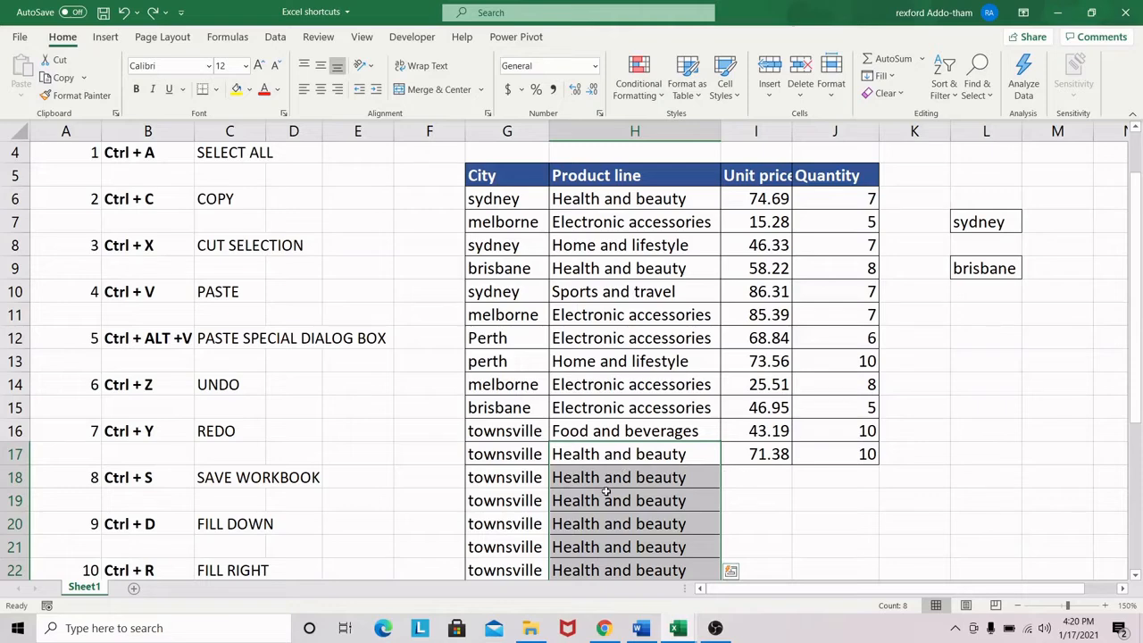
{"action": "left_click", "coordinate": [631, 480]}
{"action": "left_click", "coordinate": [770, 477]}
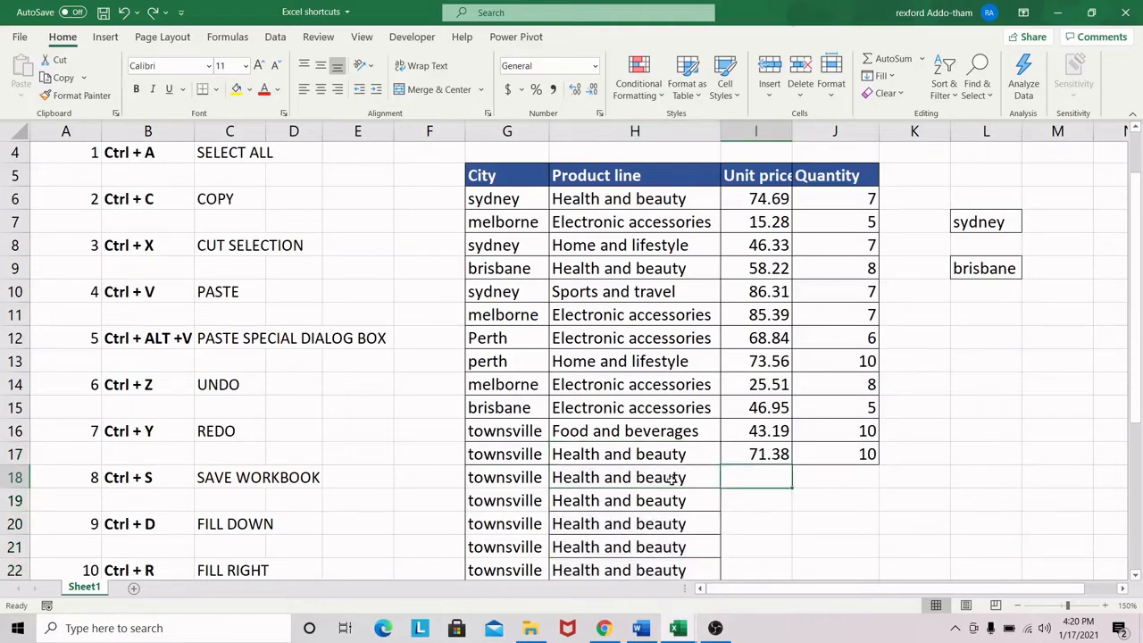
{"action": "type", "text": "hea"}
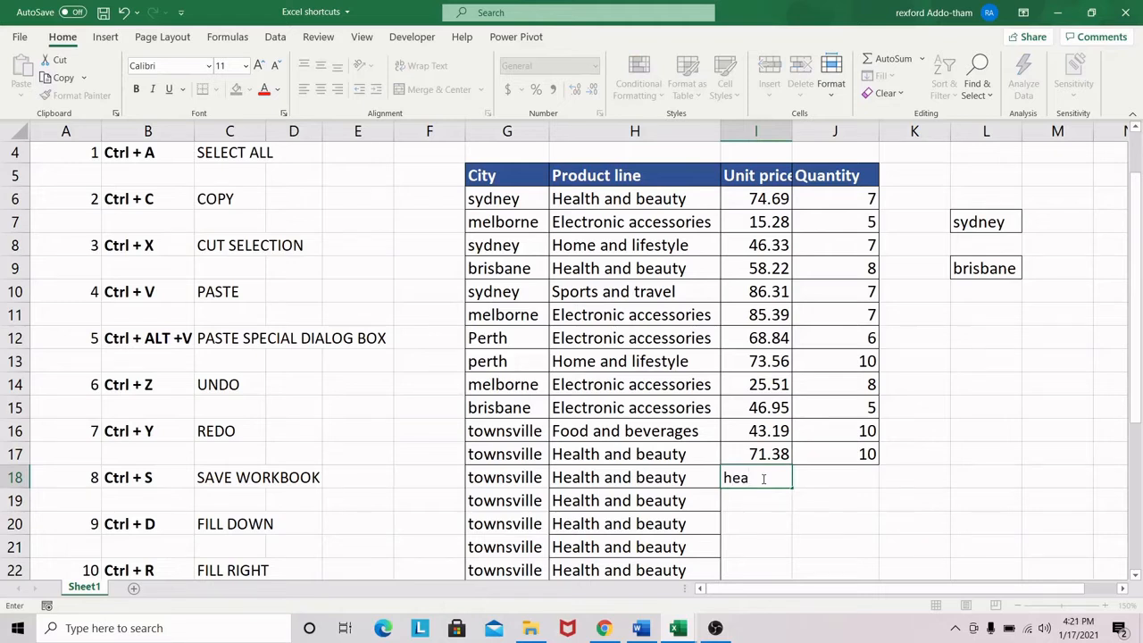
{"action": "key", "text": "BackSpace"}
{"action": "key", "text": "BackSpace"}
{"action": "key", "text": "BackSpace"}
Fill the Health and beauty entry in cell H18 right into cell I18
{"action": "left_click_drag", "start_coordinate": [622, 483], "coordinate": [759, 481]}
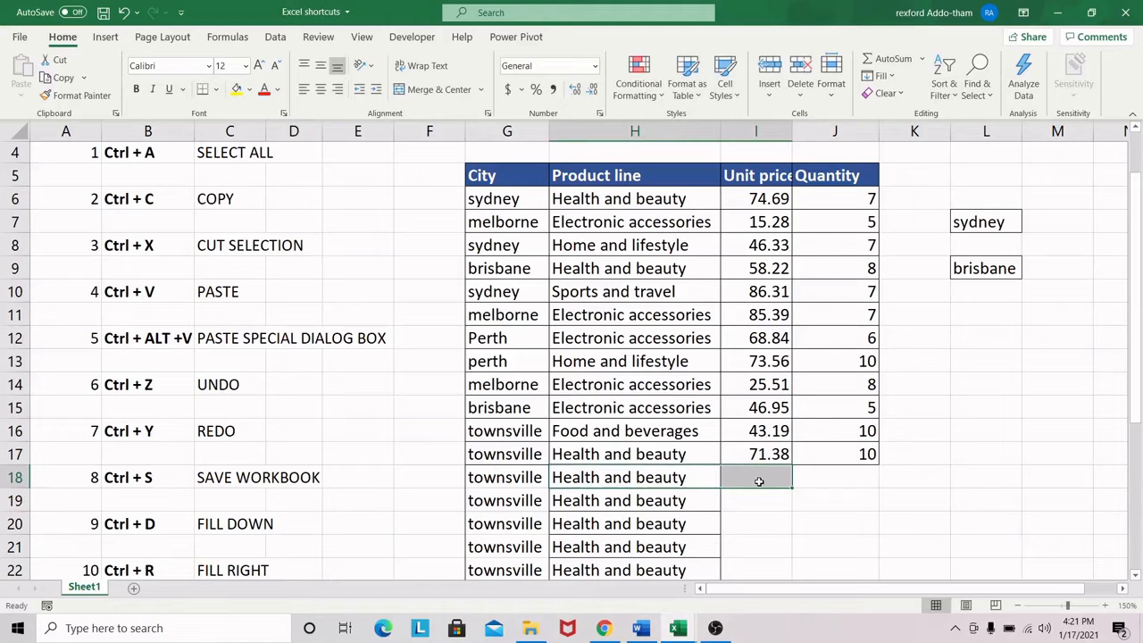
{"action": "key", "text": "ctrl+r"}
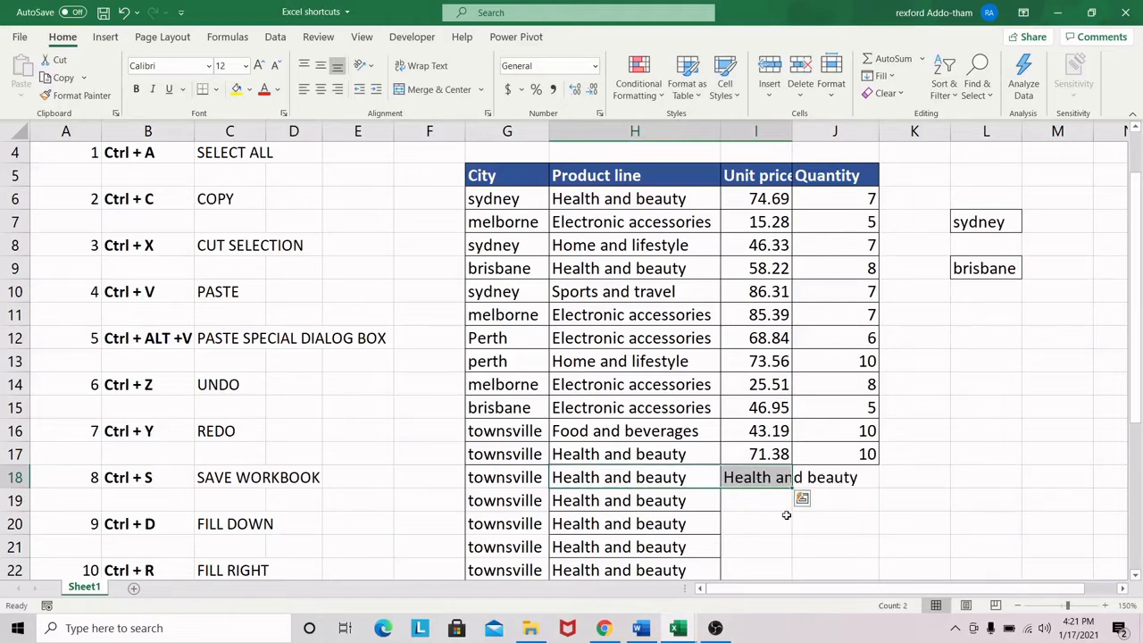
{"action": "left_click", "coordinate": [759, 479]}
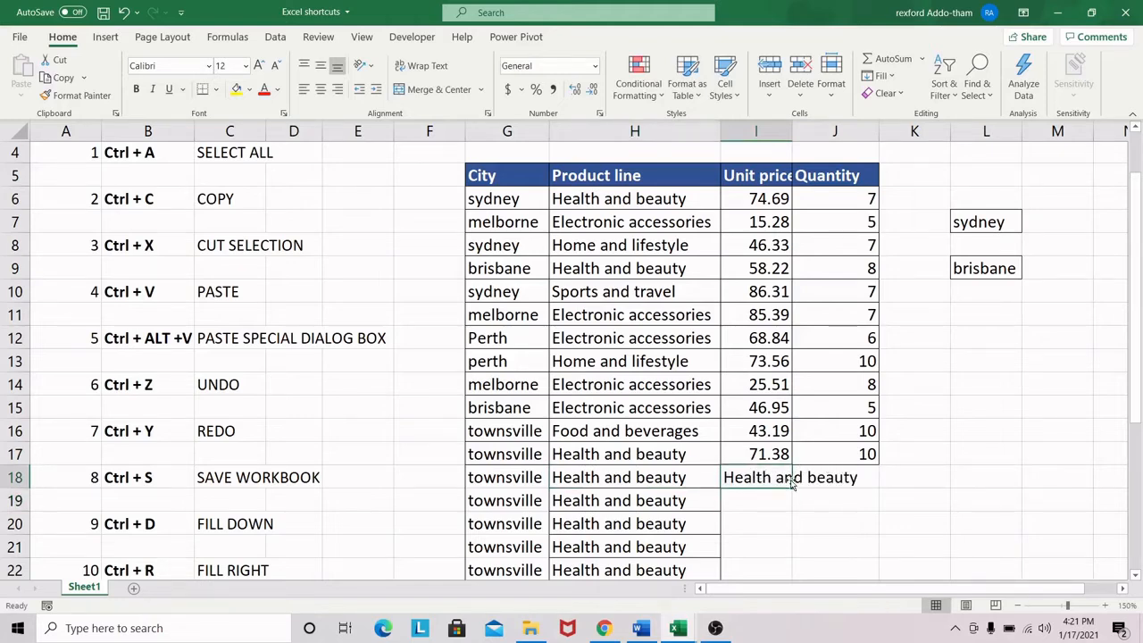
Fill the quantity in cell J17 right through cell M17 and select the filled cells K17:M17
{"action": "left_click", "coordinate": [865, 454]}
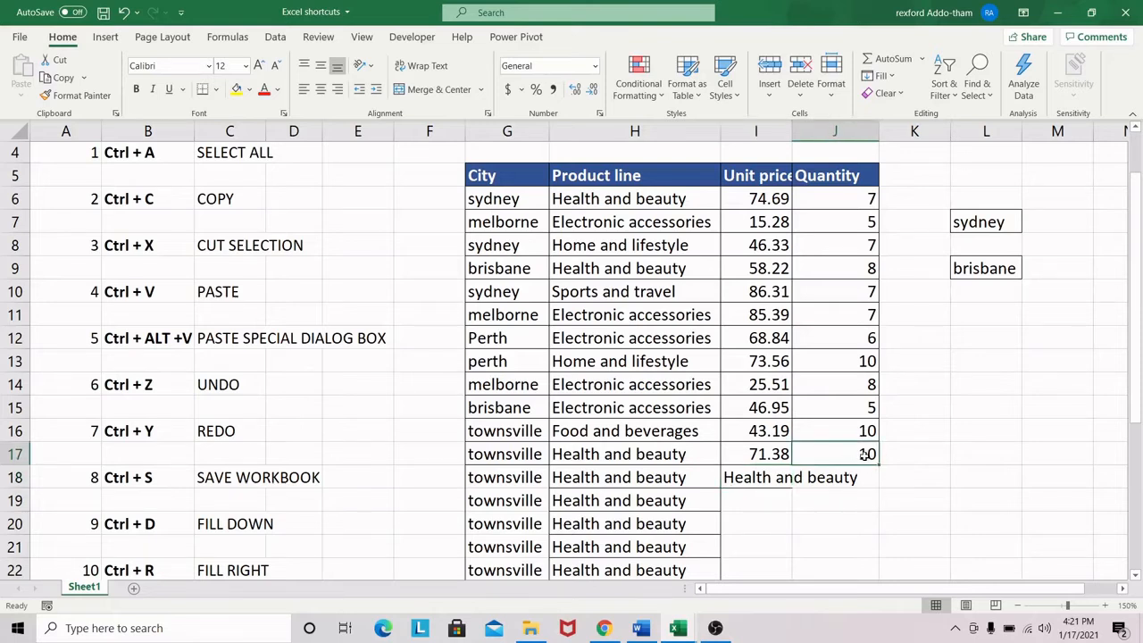
{"action": "mouse_move", "coordinate": [856, 455]}
{"action": "left_mouse_down"}
{"action": "mouse_move", "coordinate": [923, 450]}
{"action": "mouse_move", "coordinate": [844, 456]}
{"action": "mouse_move", "coordinate": [1070, 449]}
{"action": "left_mouse_up"}
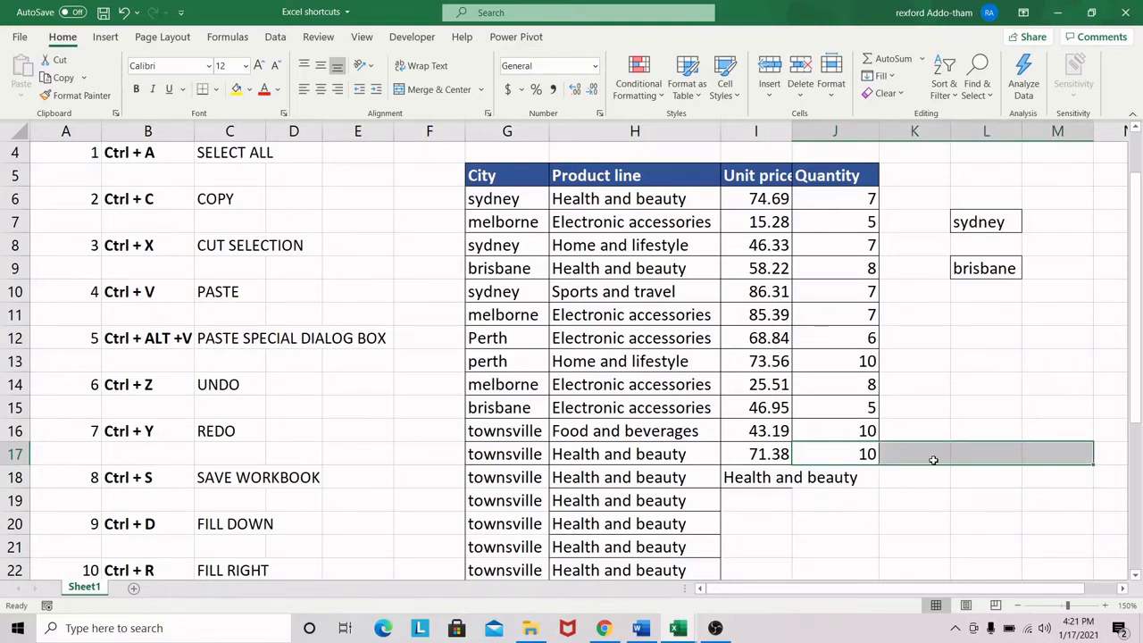
{"action": "key", "text": "ctrl+r"}
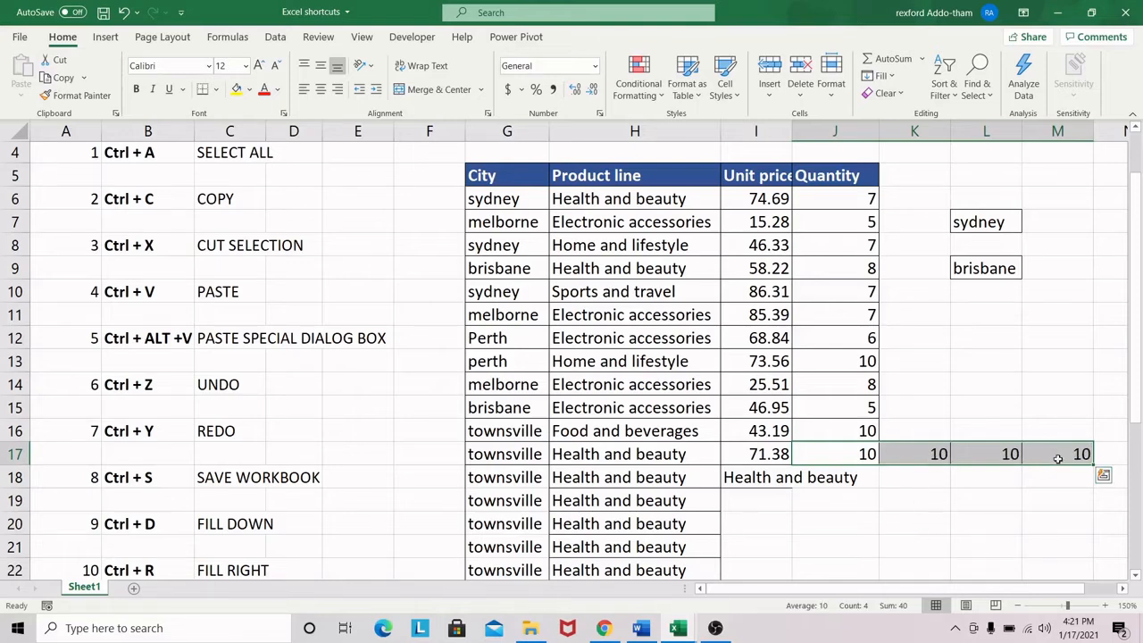
{"action": "left_click_drag", "start_coordinate": [1058, 458], "coordinate": [892, 459]}
Review the shortcut list from its beginning down to the bonus shortcuts below the data
{"action": "scroll", "coordinate": [764, 476], "scroll_direction": "down", "scroll_amount": 1}
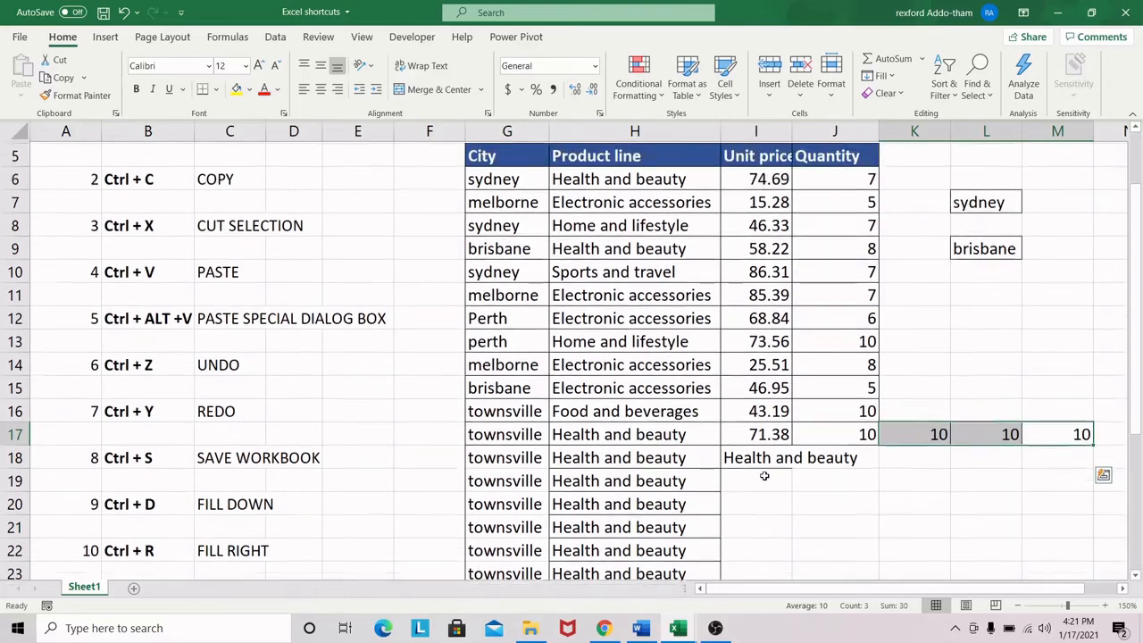
{"action": "scroll", "coordinate": [764, 476], "scroll_direction": "up", "scroll_amount": 1}
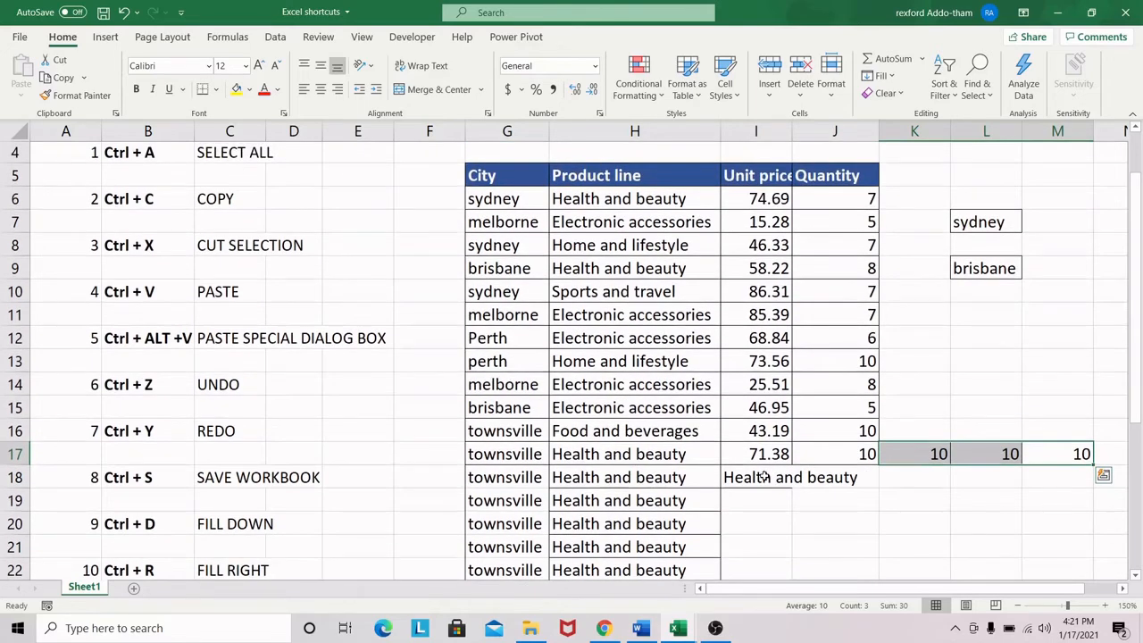
{"action": "scroll", "coordinate": [802, 482], "scroll_direction": "up", "scroll_amount": 3}
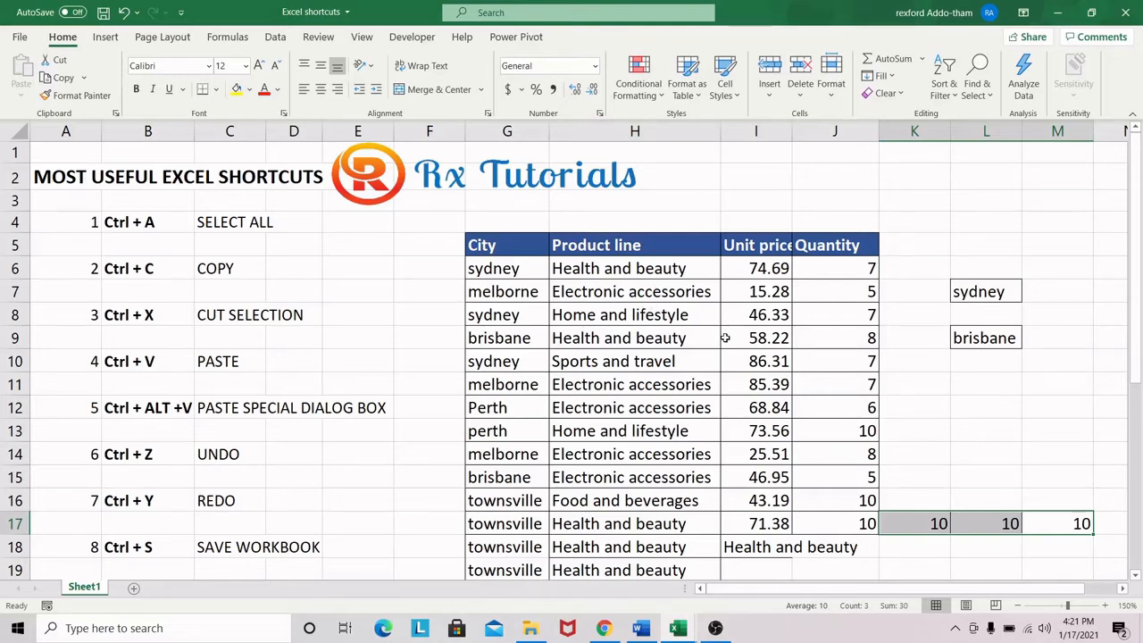
{"action": "scroll", "coordinate": [730, 408], "scroll_direction": "down", "scroll_amount": 1}
{"action": "scroll", "coordinate": [726, 338], "scroll_direction": "down", "scroll_amount": 1}
{"action": "scroll", "coordinate": [726, 339], "scroll_direction": "down", "scroll_amount": 2}
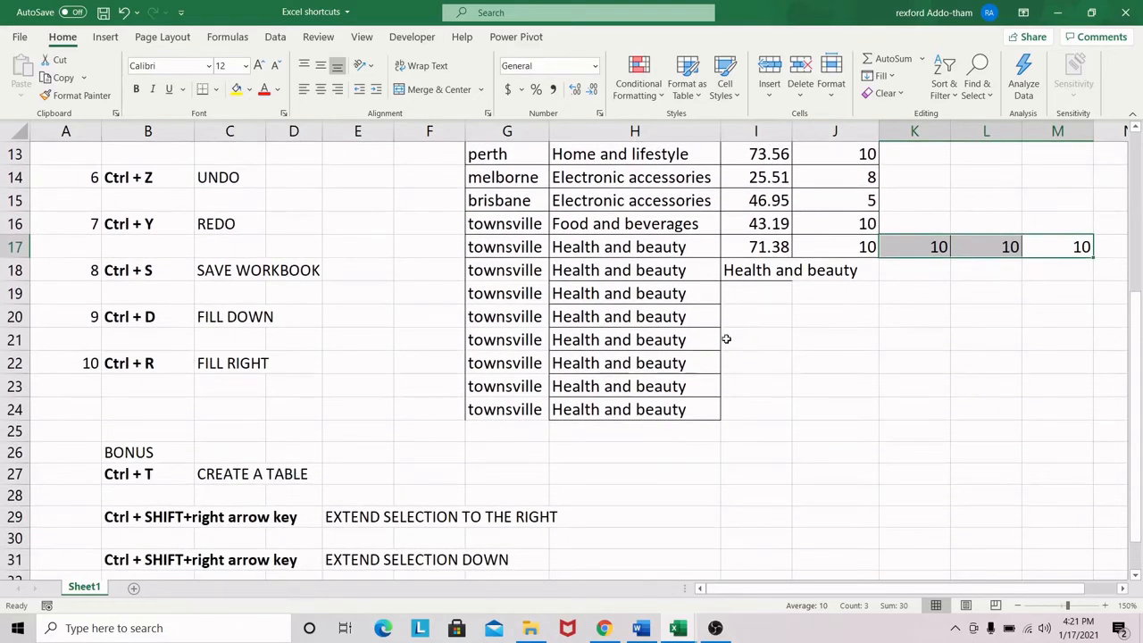
{"action": "scroll", "coordinate": [726, 338], "scroll_direction": "up", "scroll_amount": 1}
{"action": "scroll", "coordinate": [726, 339], "scroll_direction": "down", "scroll_amount": 1}
{"action": "scroll", "coordinate": [726, 339], "scroll_direction": "up", "scroll_amount": 2}
{"action": "scroll", "coordinate": [666, 271], "scroll_direction": "up", "scroll_amount": 2}
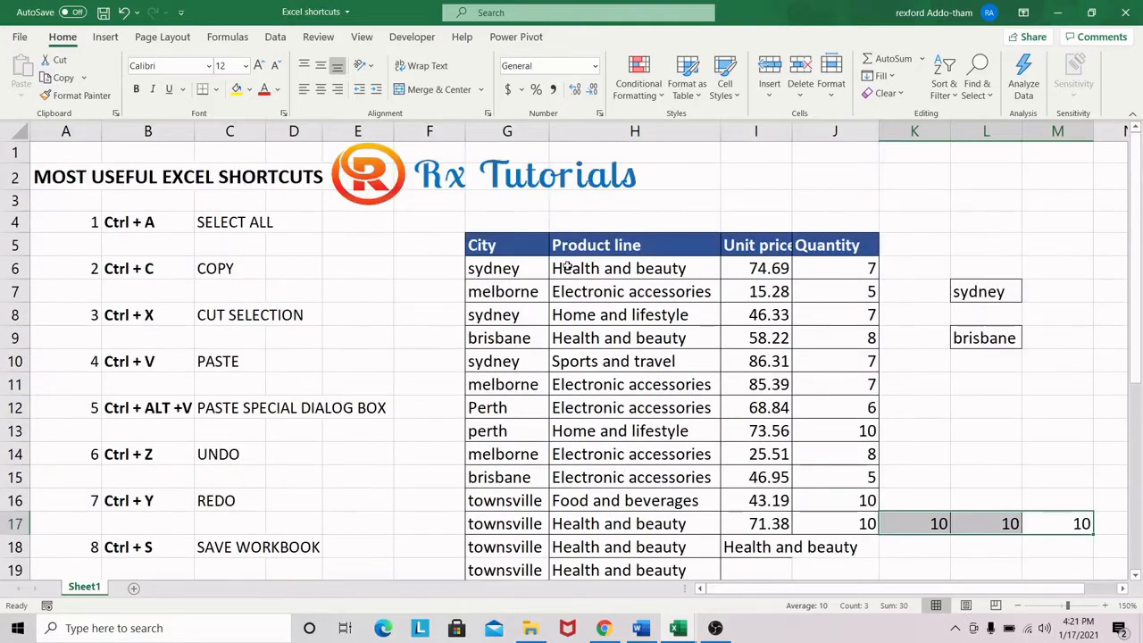
Convert the data range G5:M24 into a table without treating its first row as headers
{"action": "left_click", "coordinate": [516, 275]}
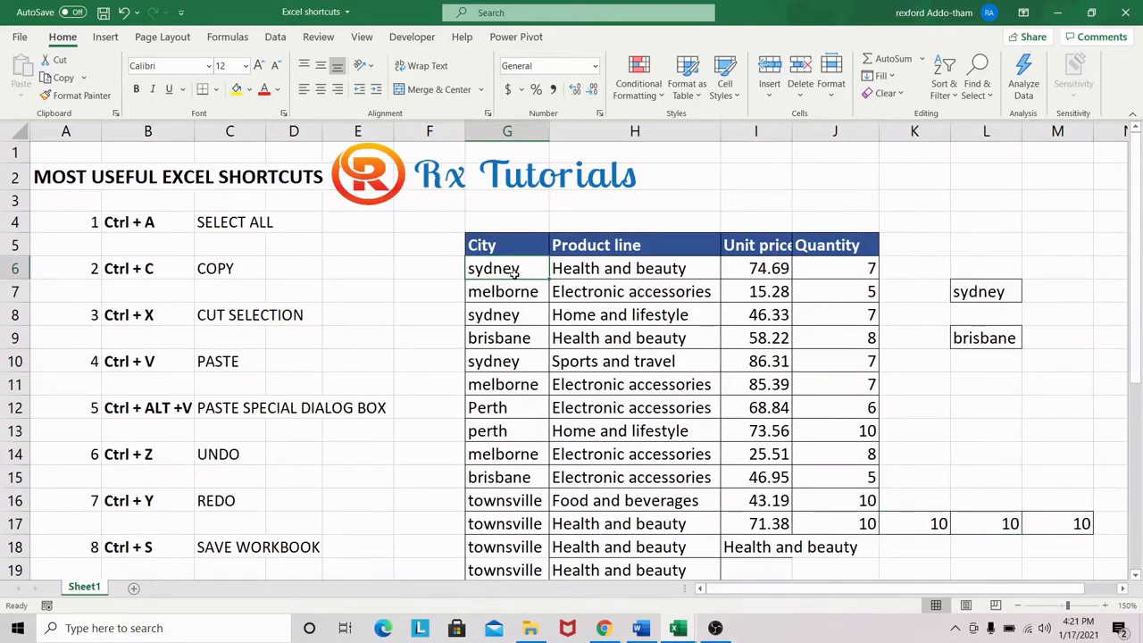
{"action": "key", "text": "ctrl+t"}
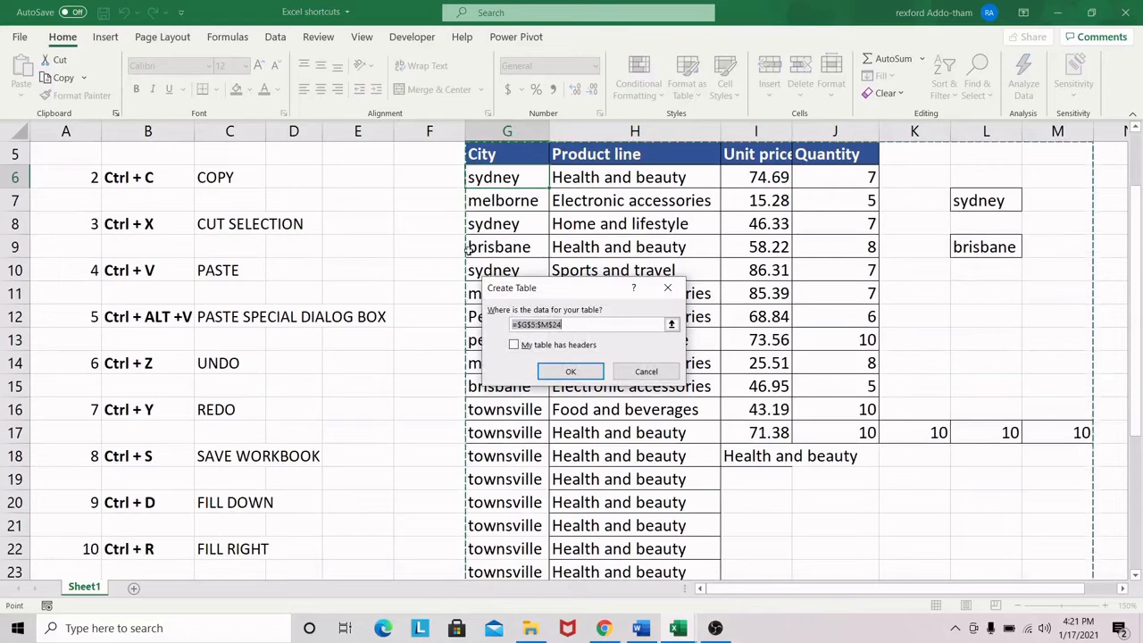
{"action": "scroll", "coordinate": [1008, 298], "scroll_direction": "up", "scroll_amount": 1}
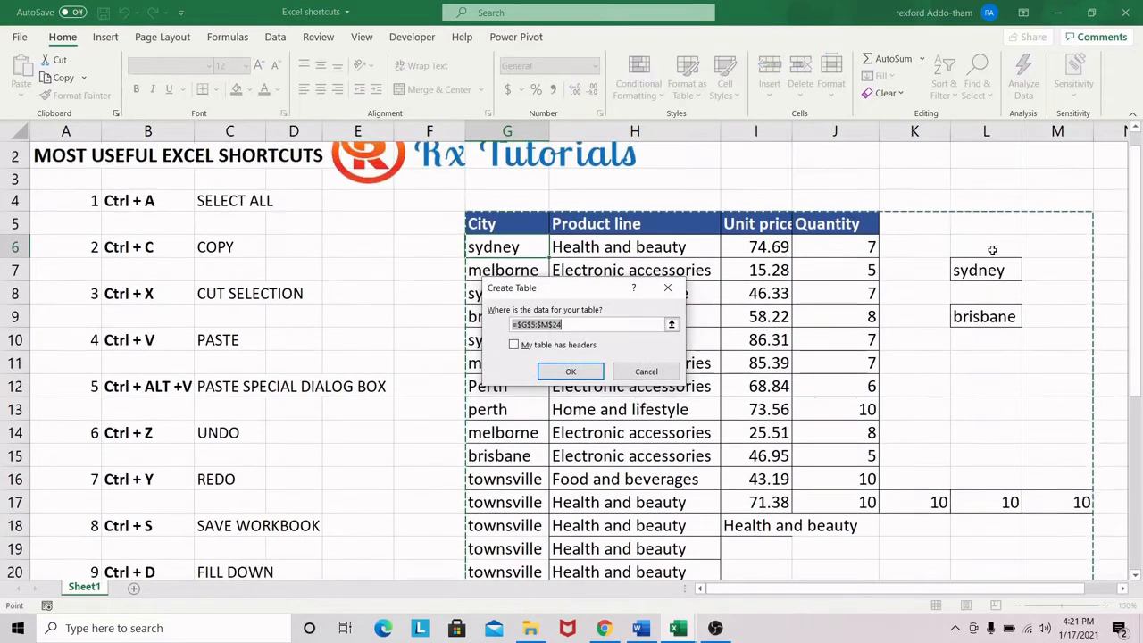
{"action": "scroll", "coordinate": [1034, 469], "scroll_direction": "down", "scroll_amount": 2}
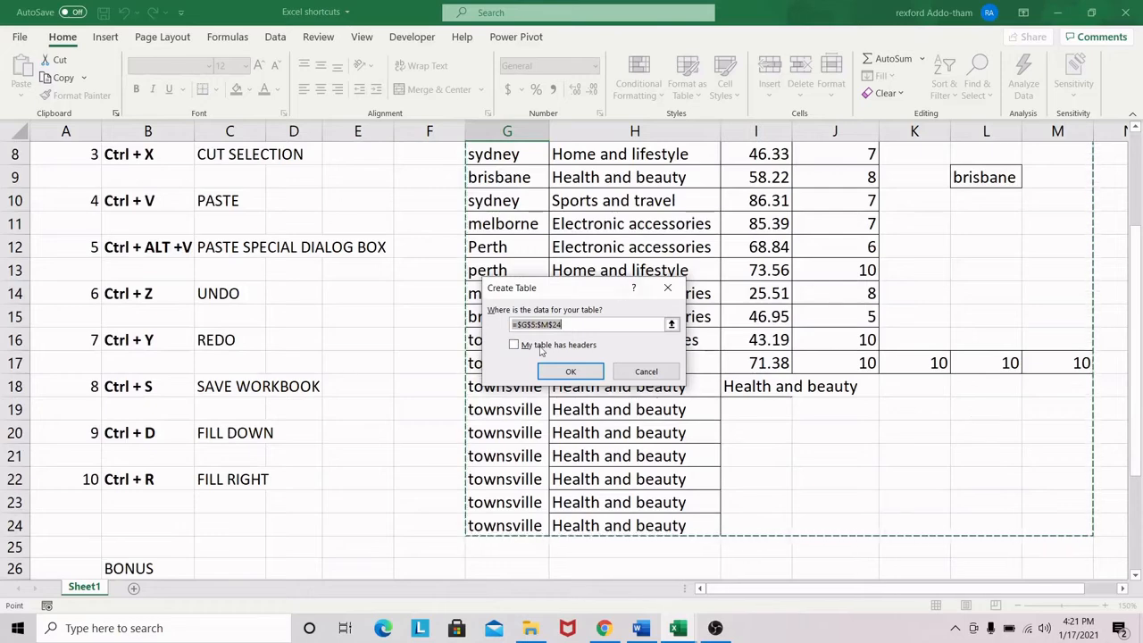
{"action": "scroll", "coordinate": [691, 341], "scroll_direction": "up", "scroll_amount": 2}
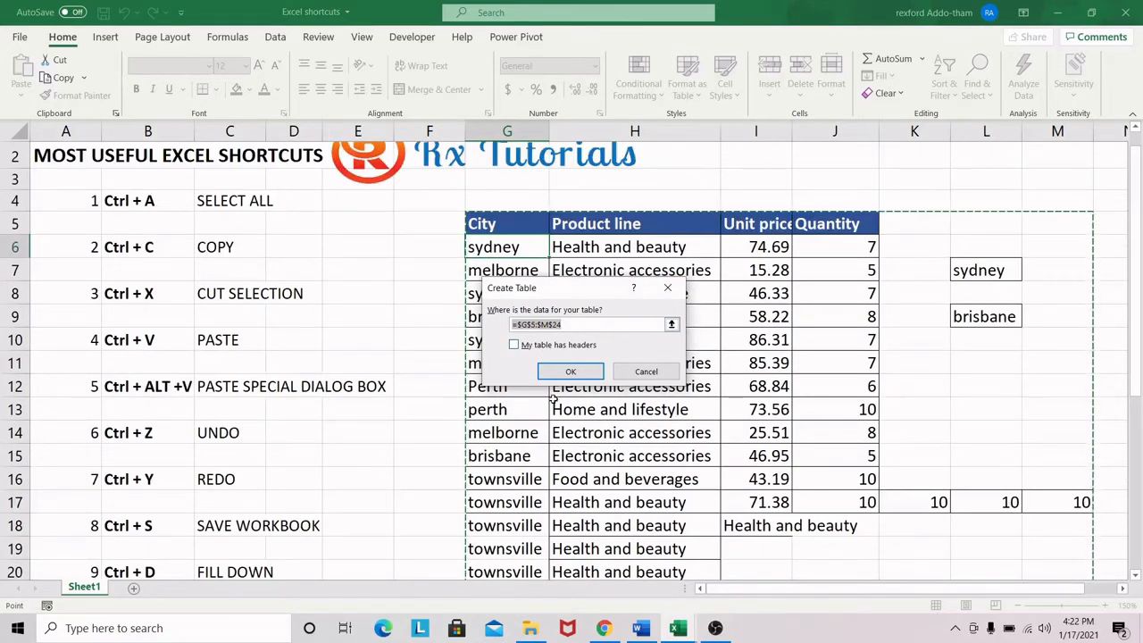
{"action": "left_click", "coordinate": [514, 345]}
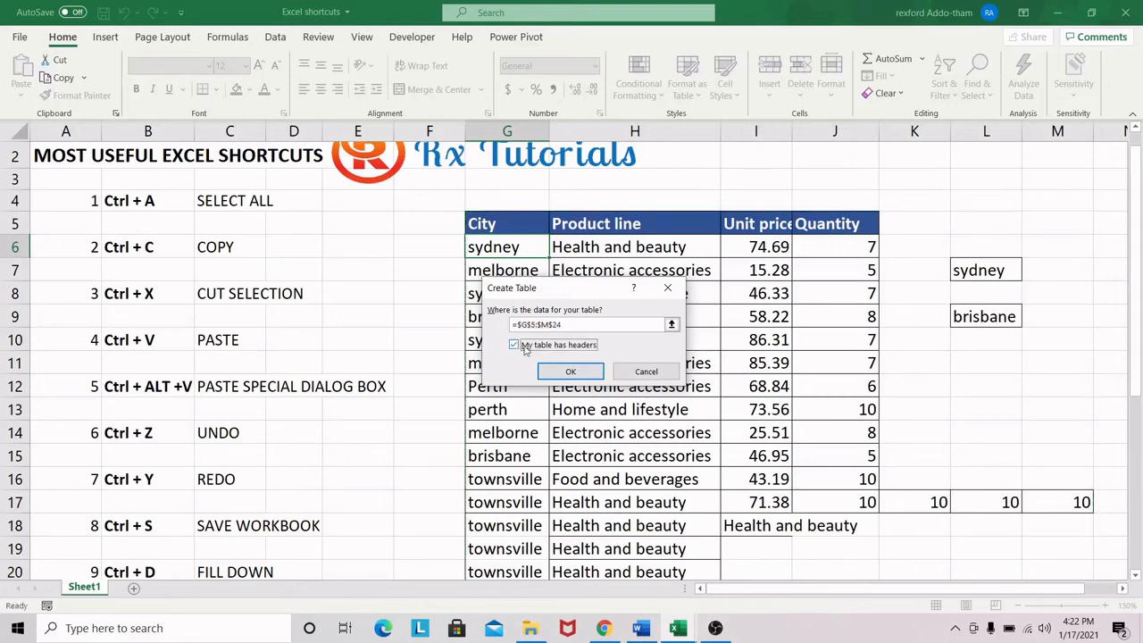
{"action": "left_click", "coordinate": [572, 372]}
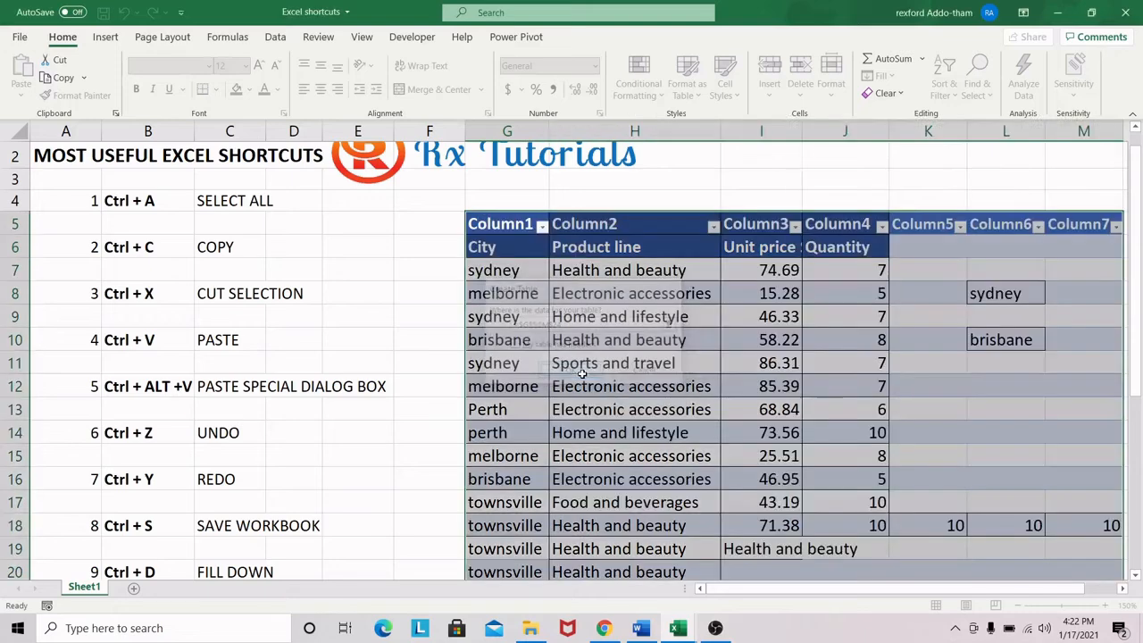
Select the first four header cells of the new table, G5:J5
{"action": "left_click", "coordinate": [509, 230]}
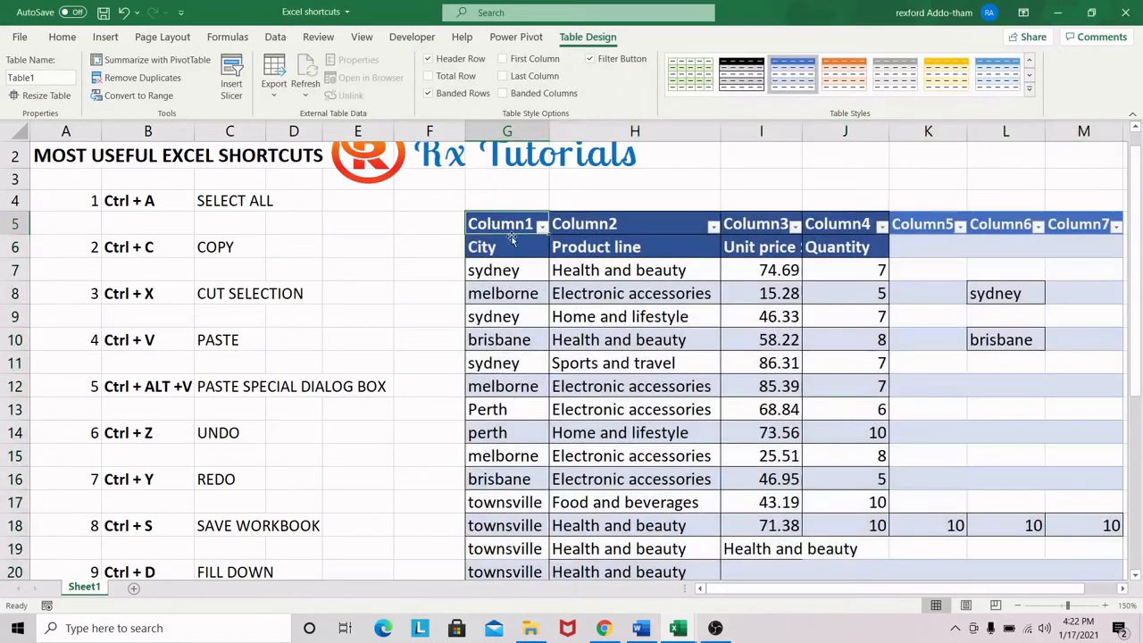
{"action": "left_click_drag", "start_coordinate": [533, 232], "coordinate": [929, 251]}
{"action": "left_click_drag", "start_coordinate": [865, 223], "coordinate": [849, 225]}
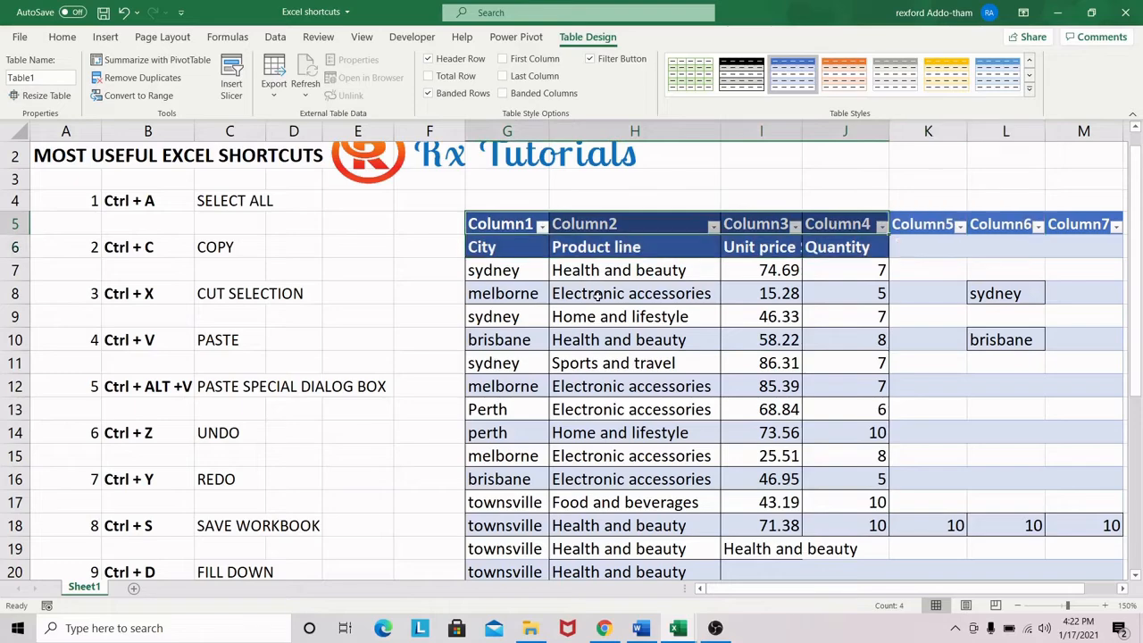
Examine the new table's rows and the bonus shortcuts listed beneath the main list
{"action": "scroll", "coordinate": [541, 400], "scroll_direction": "down", "scroll_amount": 2}
{"action": "scroll", "coordinate": [540, 400], "scroll_direction": "up", "scroll_amount": 3}
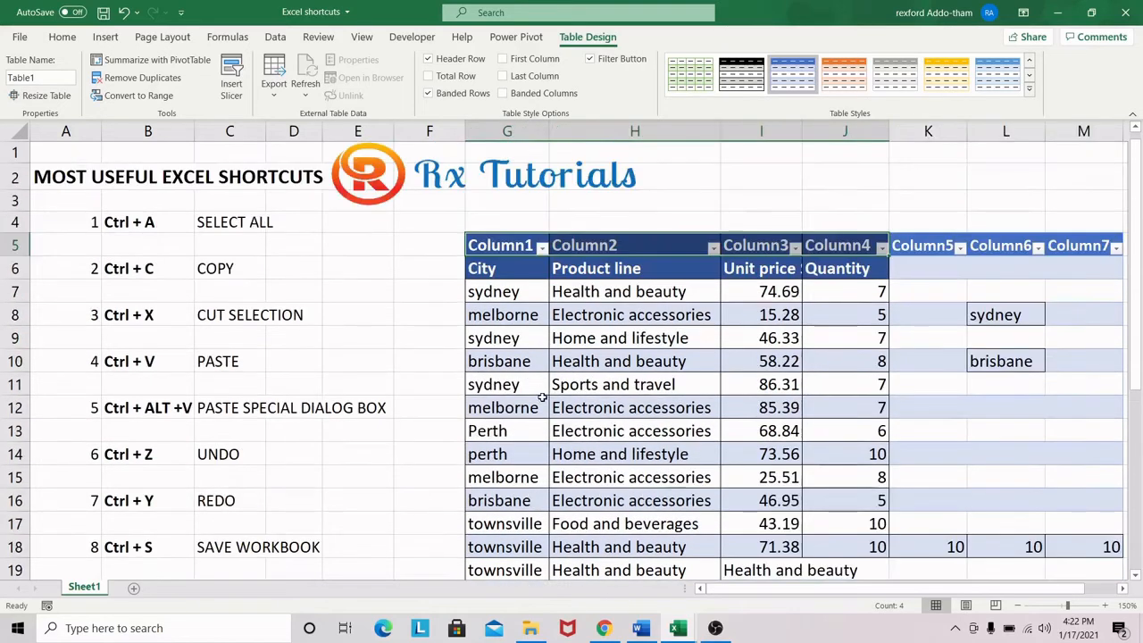
{"action": "scroll", "coordinate": [696, 304], "scroll_direction": "down", "scroll_amount": 1}
{"action": "scroll", "coordinate": [695, 296], "scroll_direction": "up", "scroll_amount": 1}
{"action": "scroll", "coordinate": [676, 386], "scroll_direction": "down", "scroll_amount": 1}
{"action": "scroll", "coordinate": [676, 385], "scroll_direction": "down", "scroll_amount": 3}
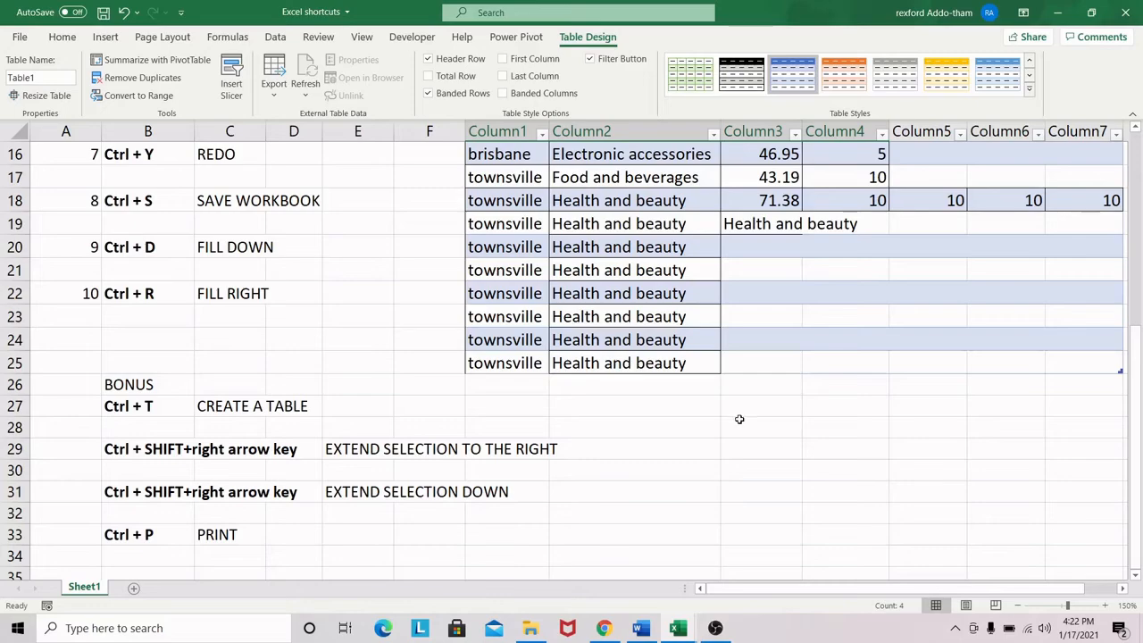
{"action": "scroll", "coordinate": [739, 419], "scroll_direction": "up", "scroll_amount": 5}
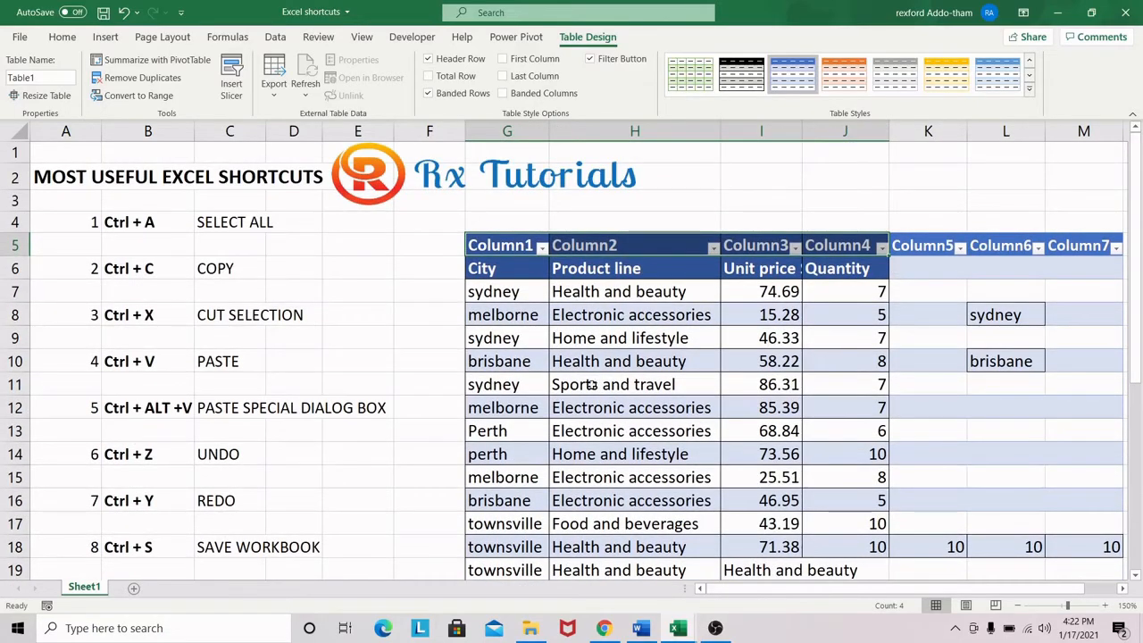
{"action": "scroll", "coordinate": [590, 385], "scroll_direction": "down", "scroll_amount": 2}
{"action": "scroll", "coordinate": [594, 375], "scroll_direction": "up", "scroll_amount": 2}
Select the City and Product line cells G6:H6 and extend the selection down to row 25
{"action": "left_click_drag", "start_coordinate": [482, 268], "coordinate": [628, 268]}
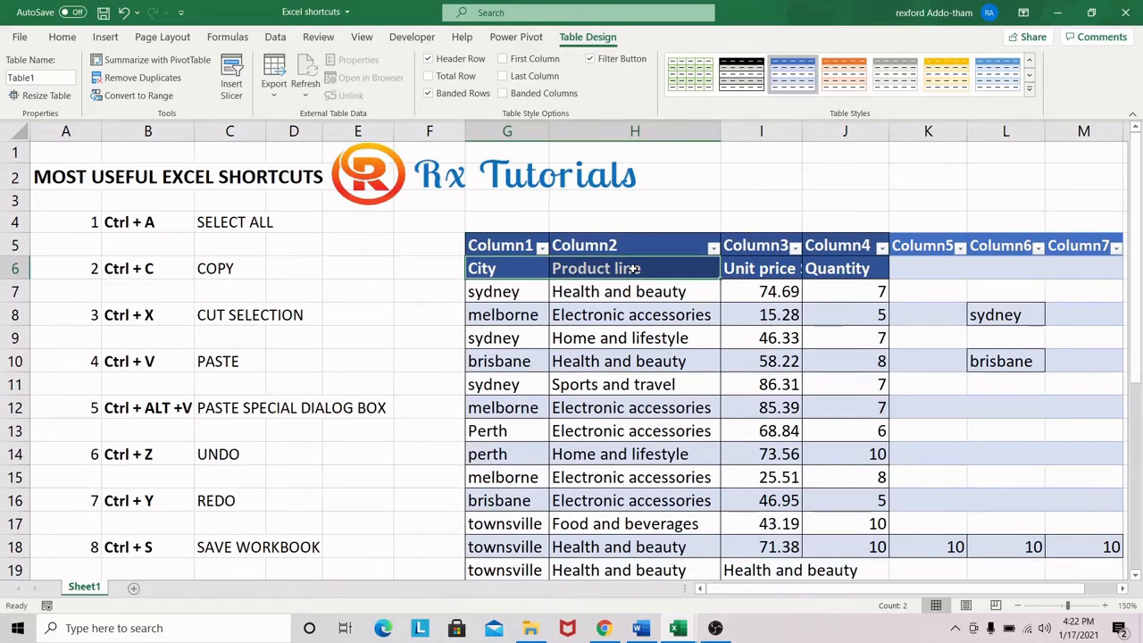
{"action": "key", "text": "ctrl+v"}
{"action": "scroll", "coordinate": [636, 451], "scroll_direction": "down", "scroll_amount": 2}
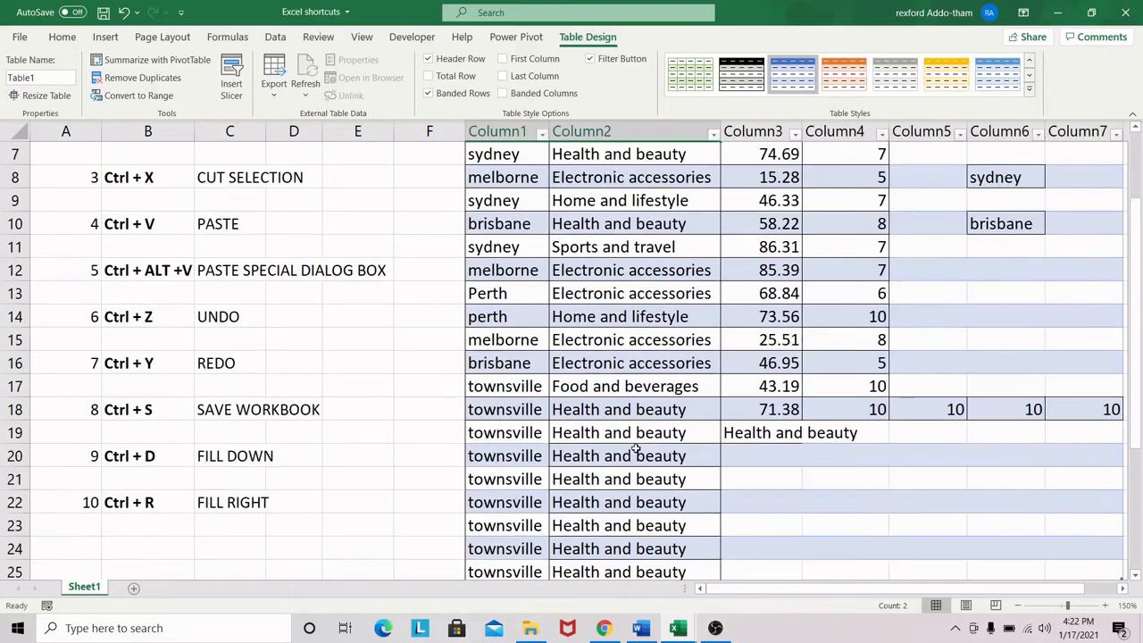
{"action": "scroll", "coordinate": [636, 451], "scroll_direction": "up", "scroll_amount": 2}
{"action": "left_click", "coordinate": [493, 270]}
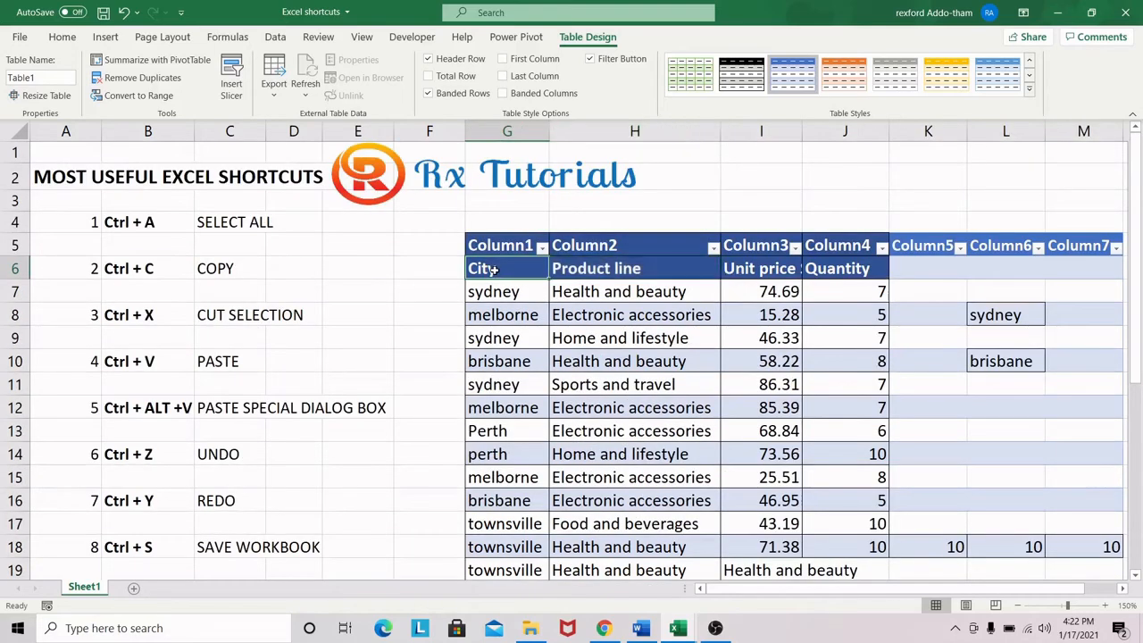
{"action": "left_click_drag", "start_coordinate": [493, 269], "coordinate": [594, 272]}
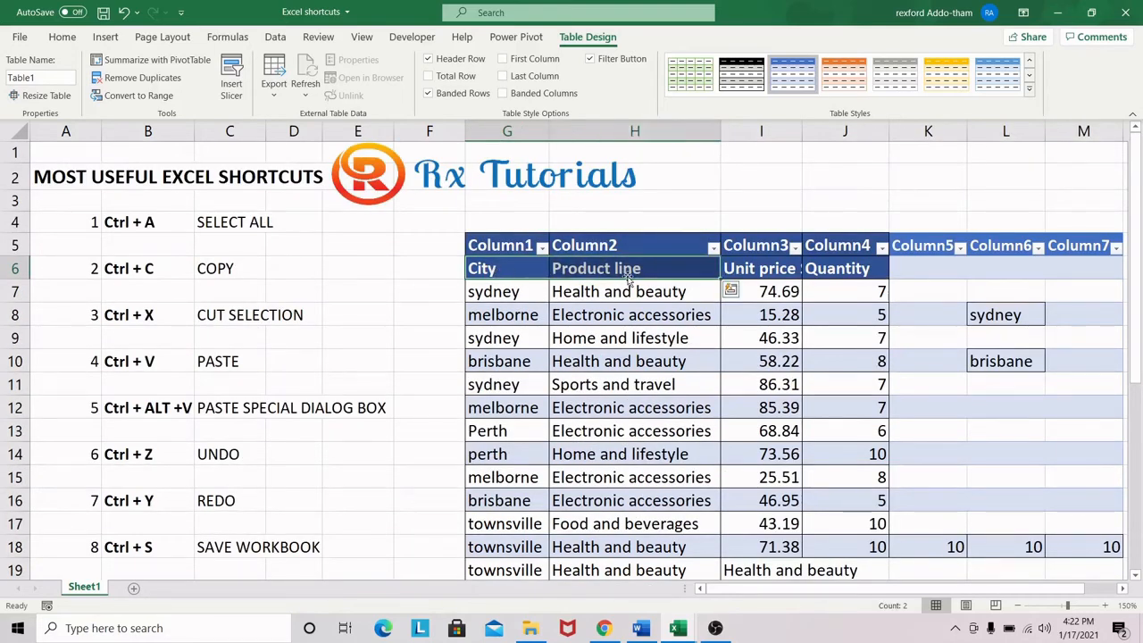
{"action": "key", "text": "ctrl+q"}
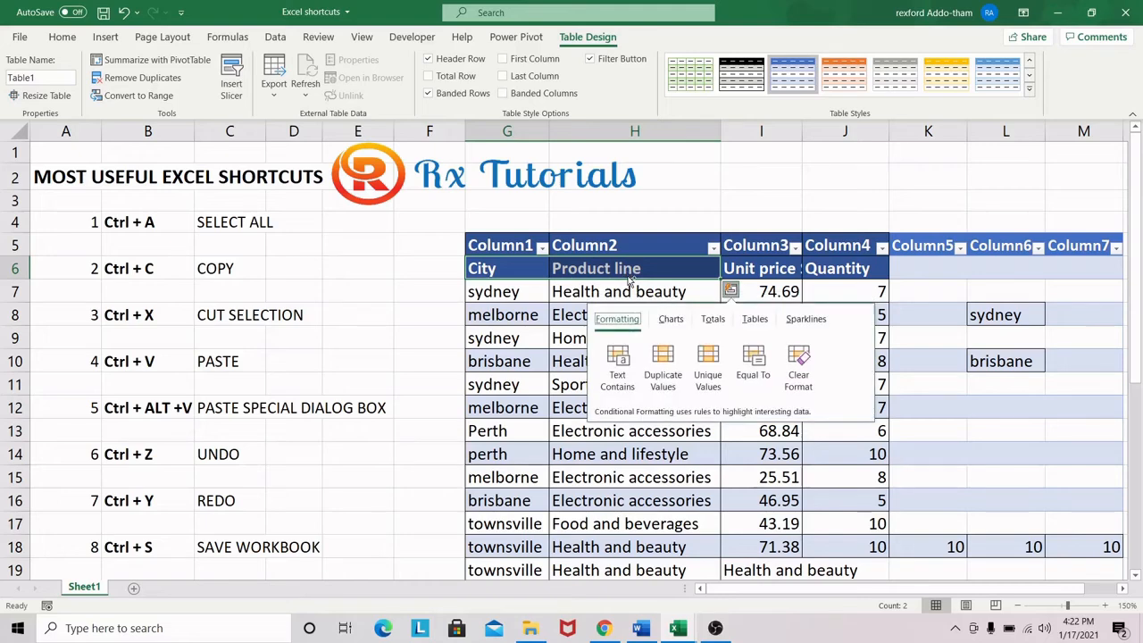
{"action": "key", "text": "Escape"}
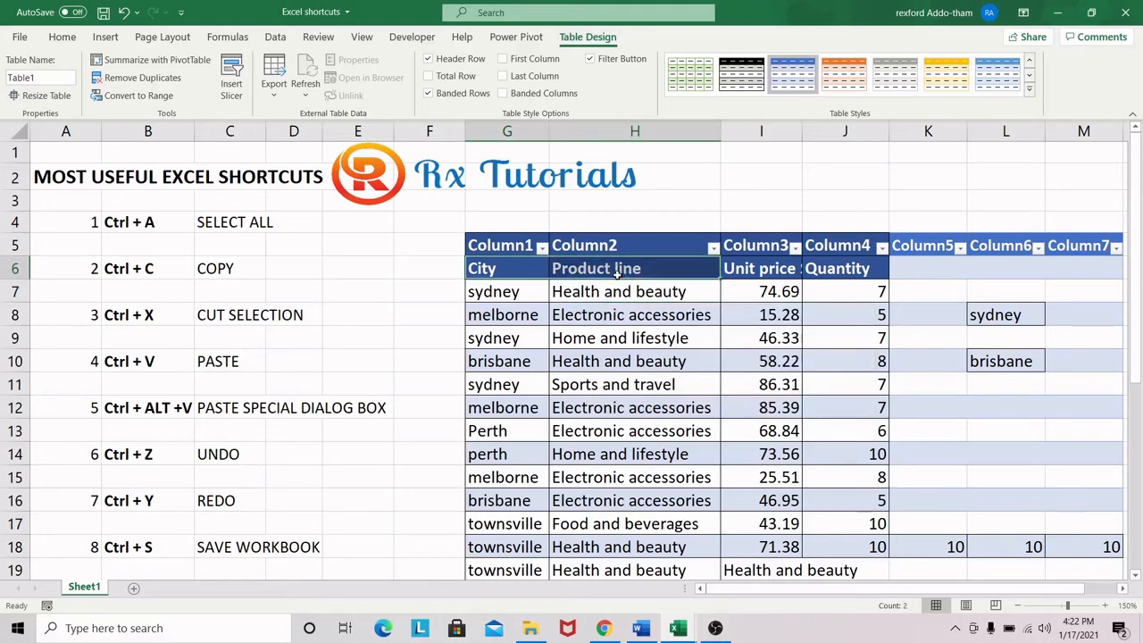
{"action": "key", "text": "ctrl+shift+Down"}
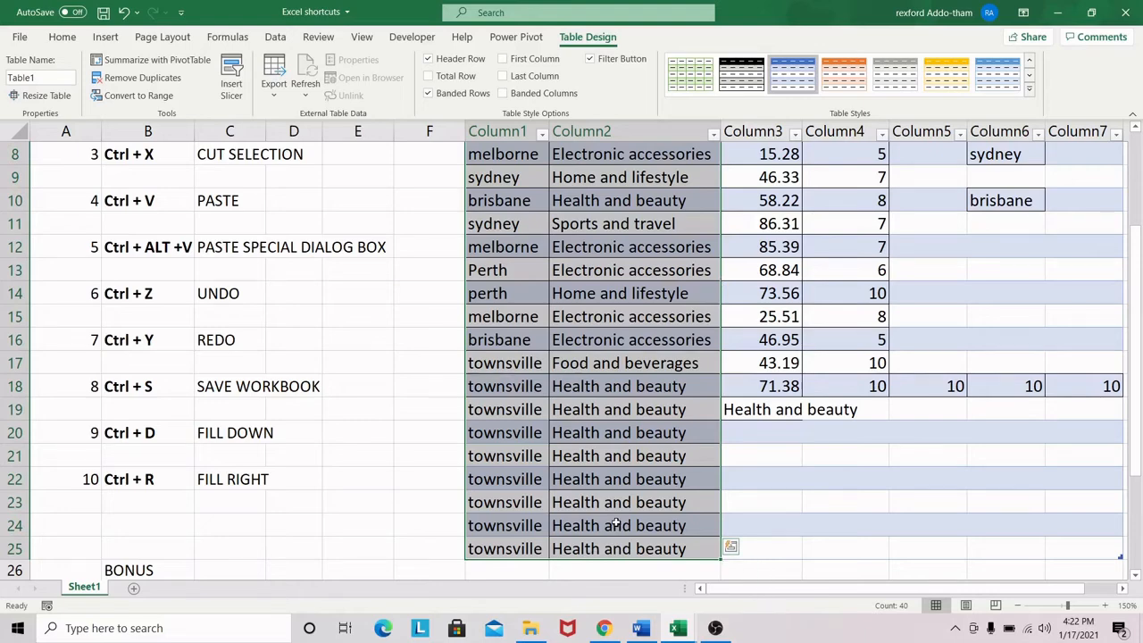
Select the City, Product line and Unit price cells G6:I6 and extend the selection down to row 25
{"action": "scroll", "coordinate": [608, 518], "scroll_direction": "up", "scroll_amount": 3}
{"action": "left_click", "coordinate": [517, 270]}
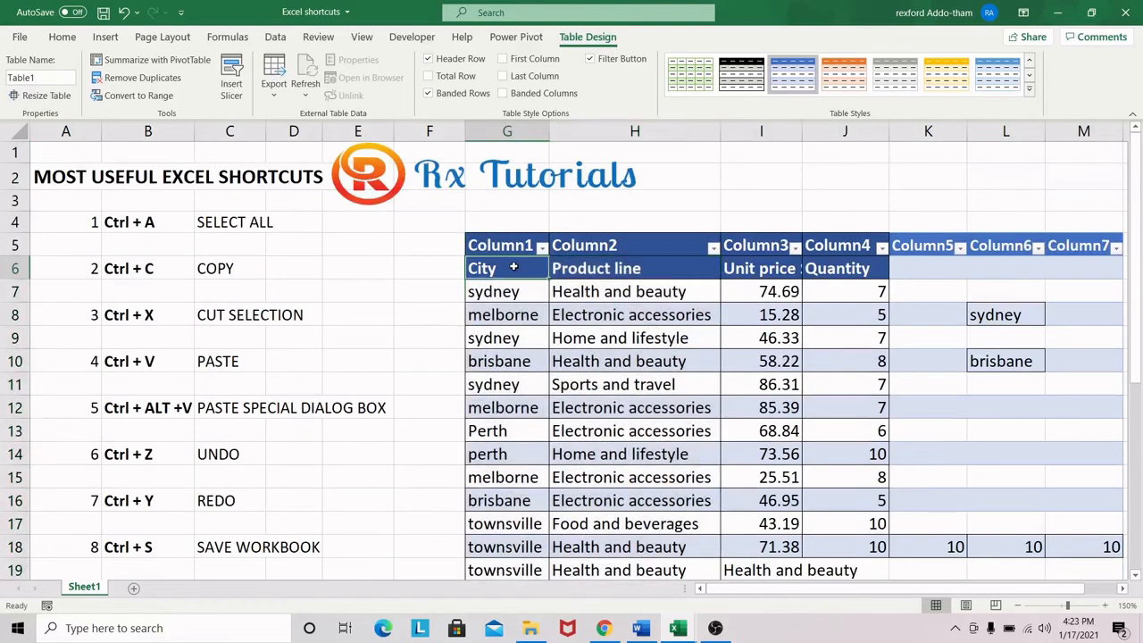
{"action": "left_click_drag", "start_coordinate": [518, 271], "coordinate": [766, 272]}
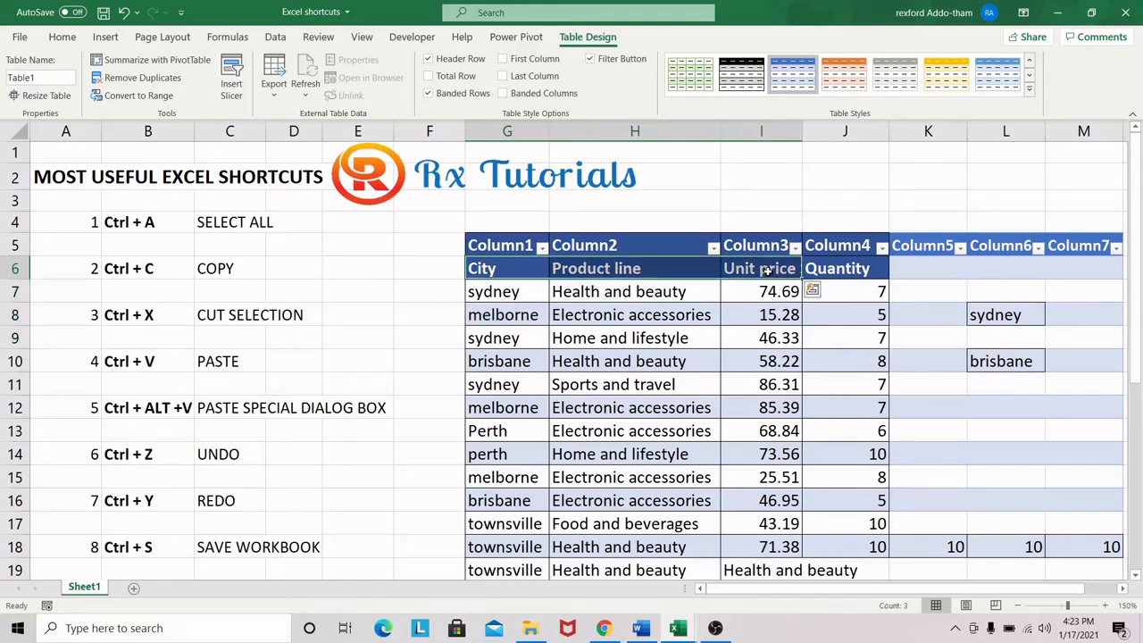
{"action": "key", "text": "ctrl+shift+Down"}
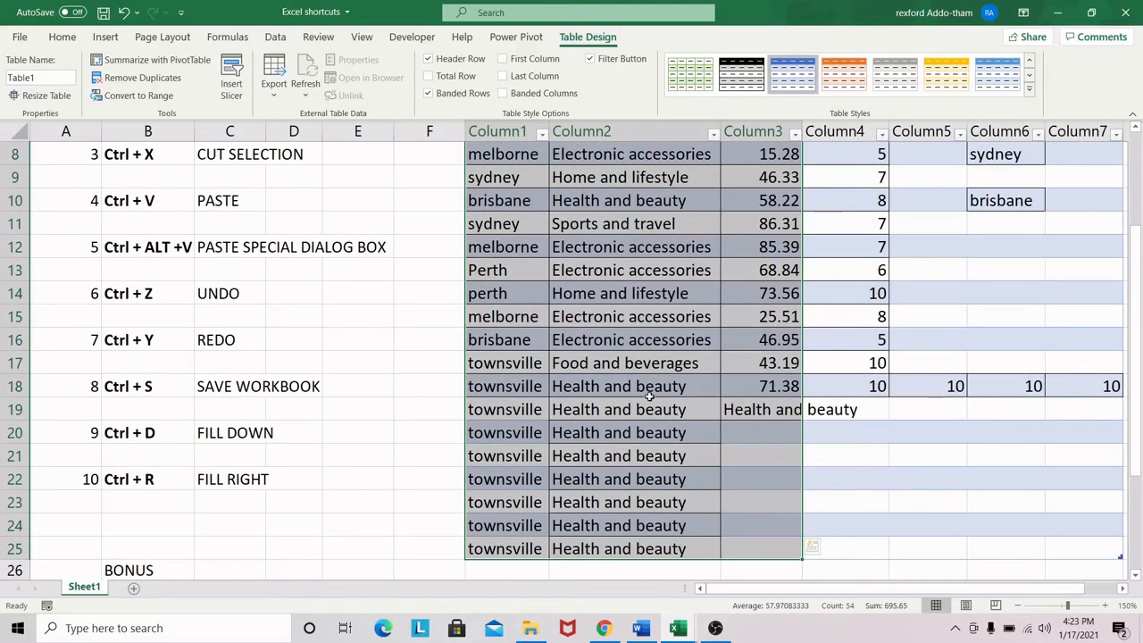
{"action": "scroll", "coordinate": [649, 397], "scroll_direction": "down", "scroll_amount": 3}
{"action": "scroll", "coordinate": [649, 396], "scroll_direction": "down", "scroll_amount": 1}
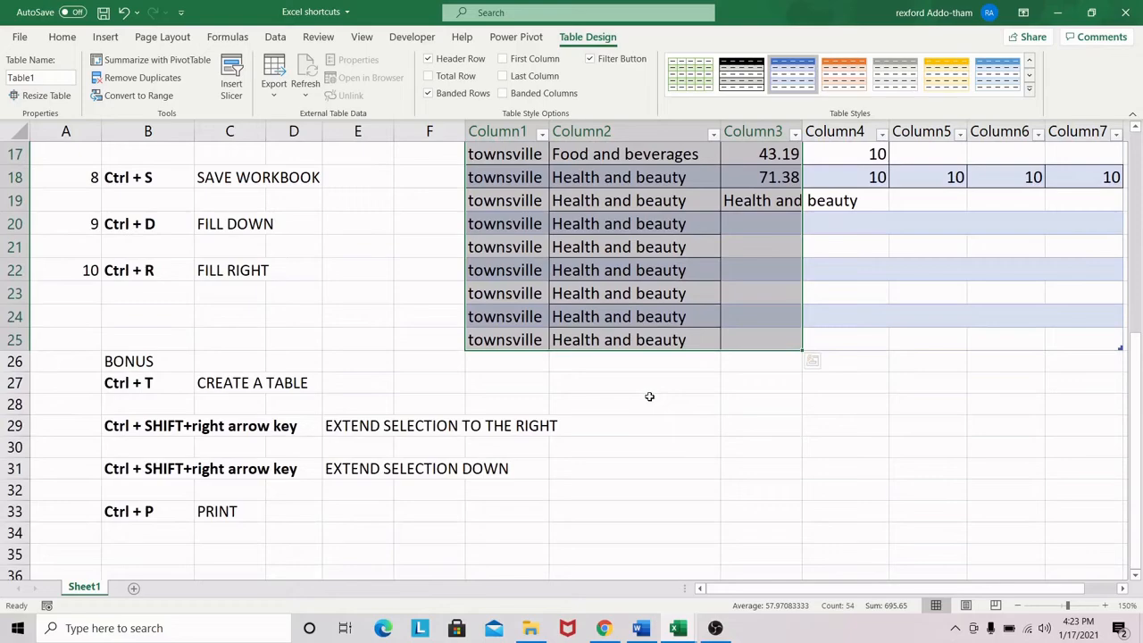
Reduce the selection to cells G6:I6 and check the remaining bonus shortcuts
{"action": "scroll", "coordinate": [649, 397], "scroll_direction": "up", "scroll_amount": 6}
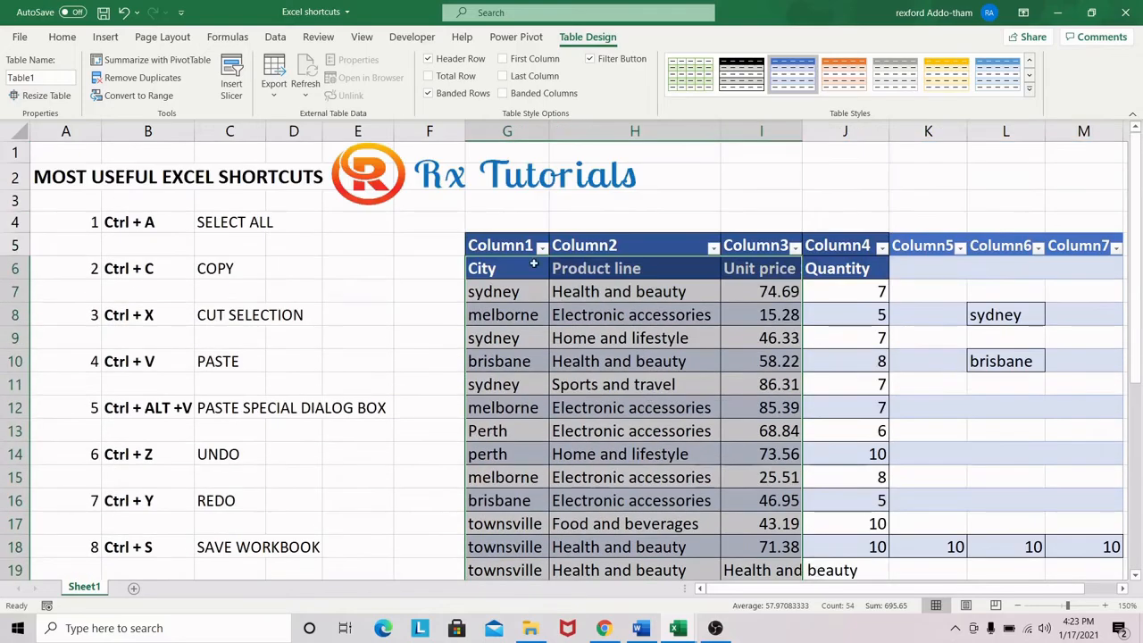
{"action": "left_click", "coordinate": [493, 268]}
{"action": "left_click_drag", "start_coordinate": [493, 268], "coordinate": [764, 270]}
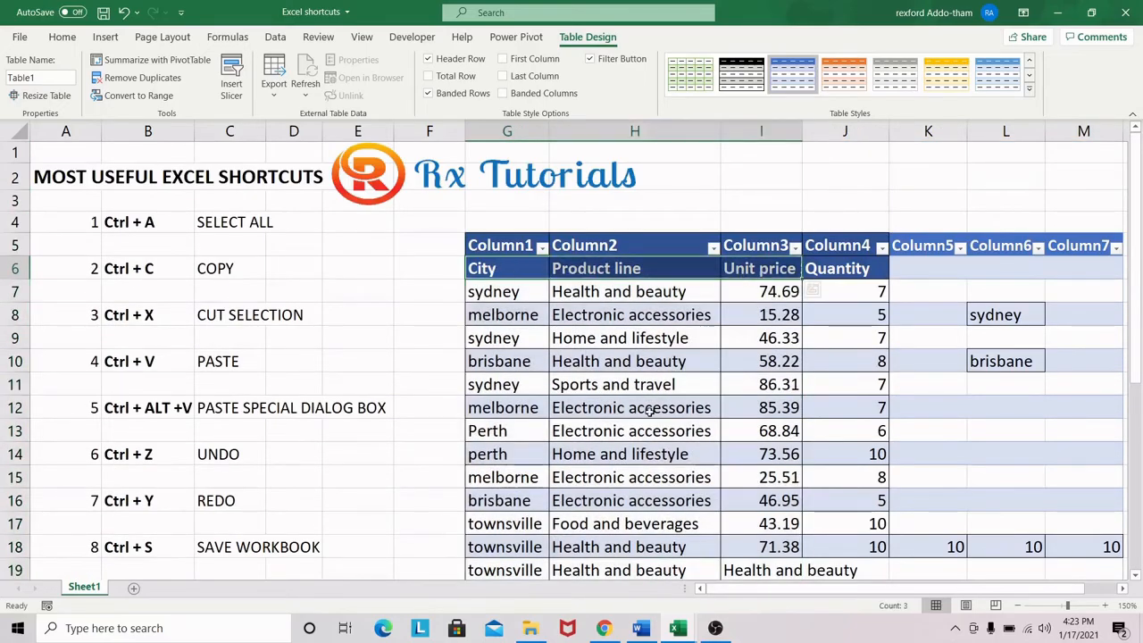
{"action": "scroll", "coordinate": [658, 413], "scroll_direction": "down", "scroll_amount": 6}
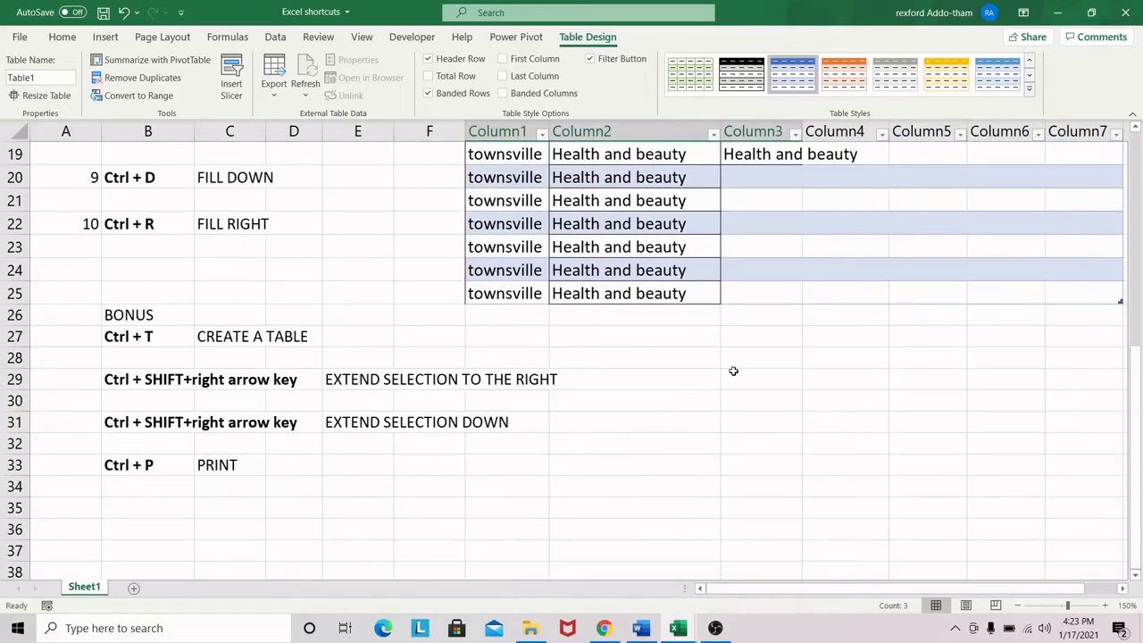
{"action": "scroll", "coordinate": [733, 366], "scroll_direction": "up", "scroll_amount": 6}
{"action": "scroll", "coordinate": [734, 366], "scroll_direction": "down", "scroll_amount": 4}
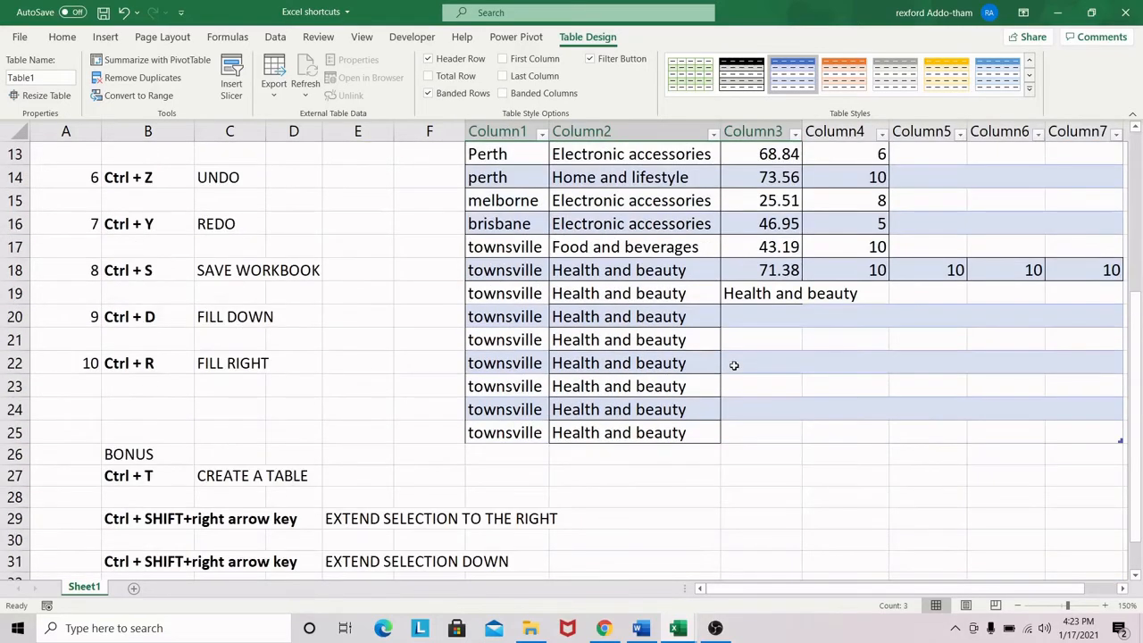
Select the City header cell G6 and extend the selection to the right through the Quantity cell J6
{"action": "scroll", "coordinate": [733, 365], "scroll_direction": "up", "scroll_amount": 4}
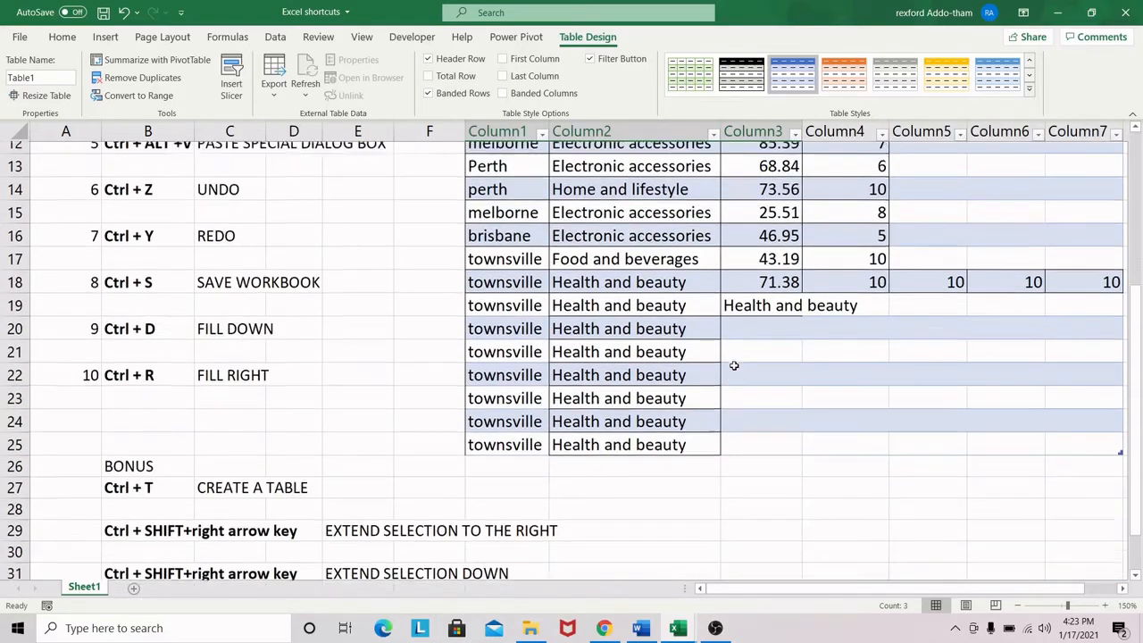
{"action": "left_click", "coordinate": [493, 270]}
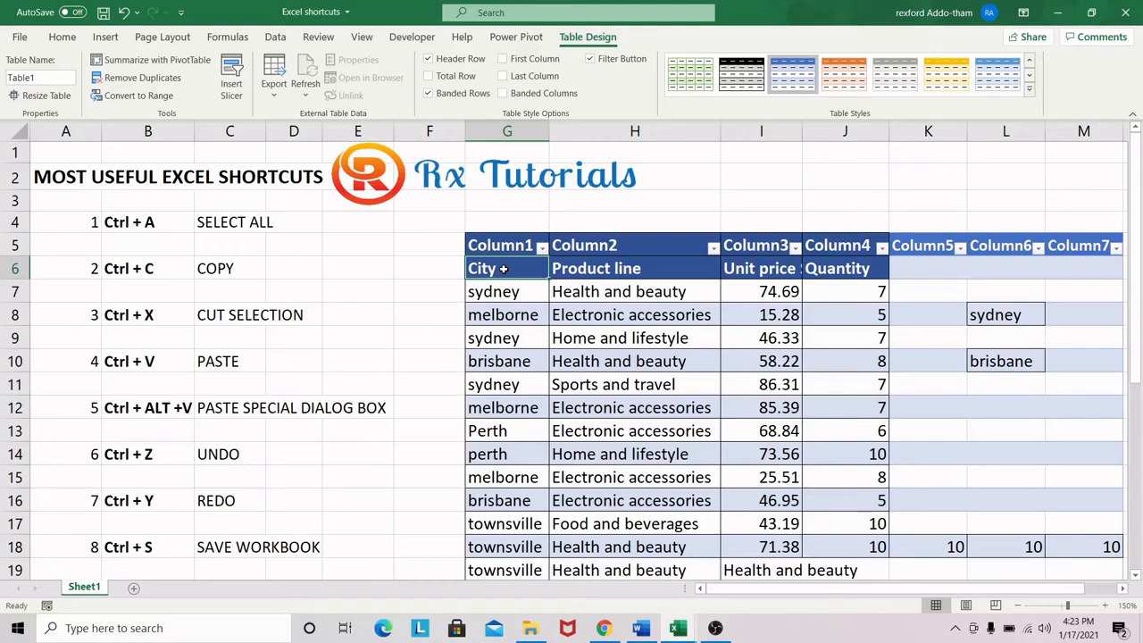
{"action": "key", "text": "ctrl+shift+Right"}
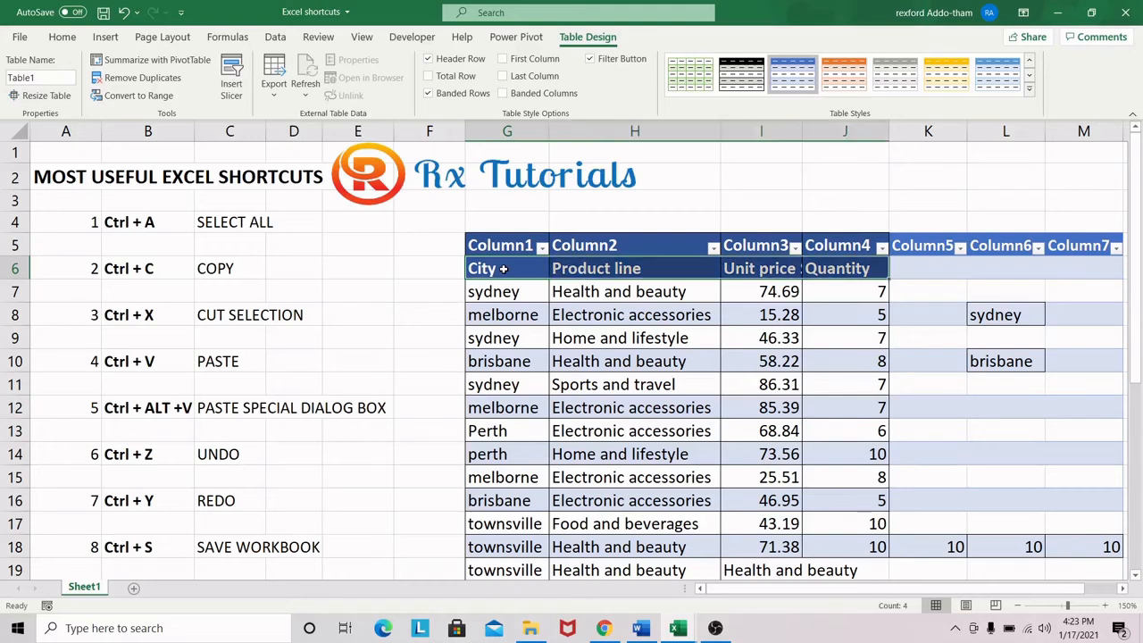
{"action": "left_click_drag", "start_coordinate": [588, 284], "coordinate": [514, 286]}
{"action": "left_click", "coordinate": [497, 268]}
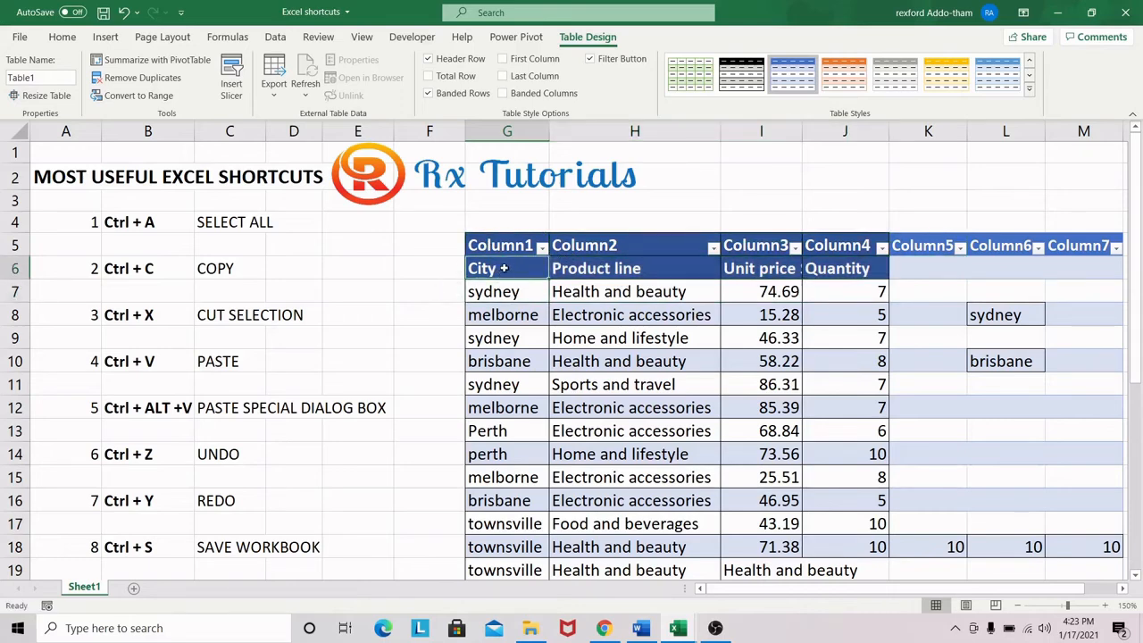
{"action": "key", "text": "ctrl+shift+Right"}
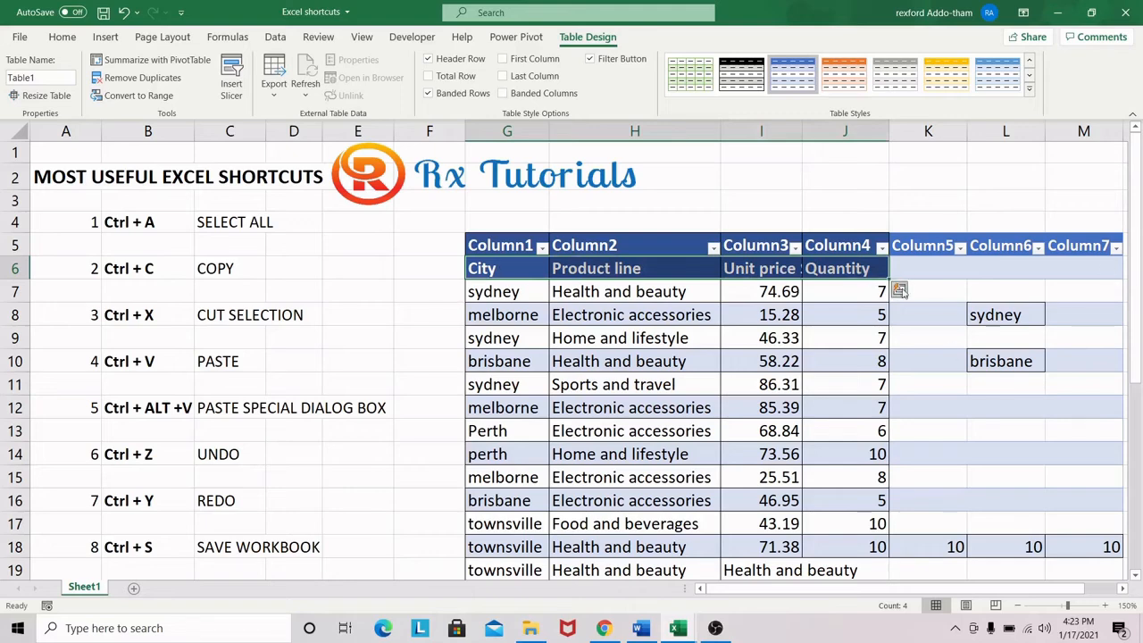
Clear the header selection and find the Print shortcut in cell B33 of the bonus list
{"action": "left_click", "coordinate": [570, 338]}
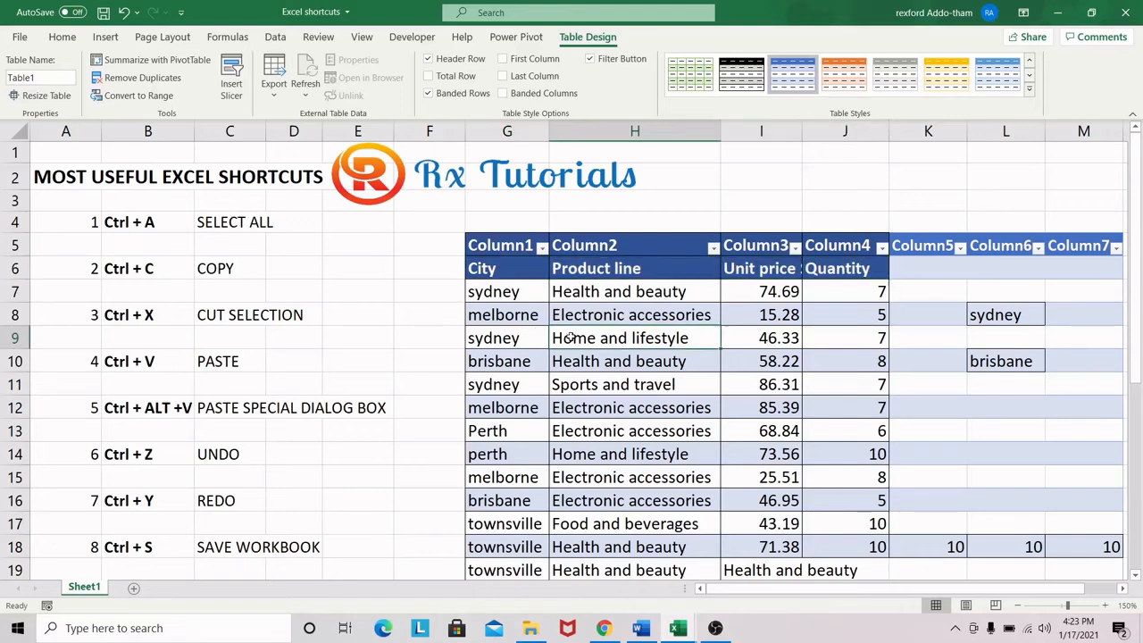
{"action": "scroll", "coordinate": [545, 302], "scroll_direction": "down", "scroll_amount": 1}
{"action": "scroll", "coordinate": [545, 302], "scroll_direction": "down", "scroll_amount": 5}
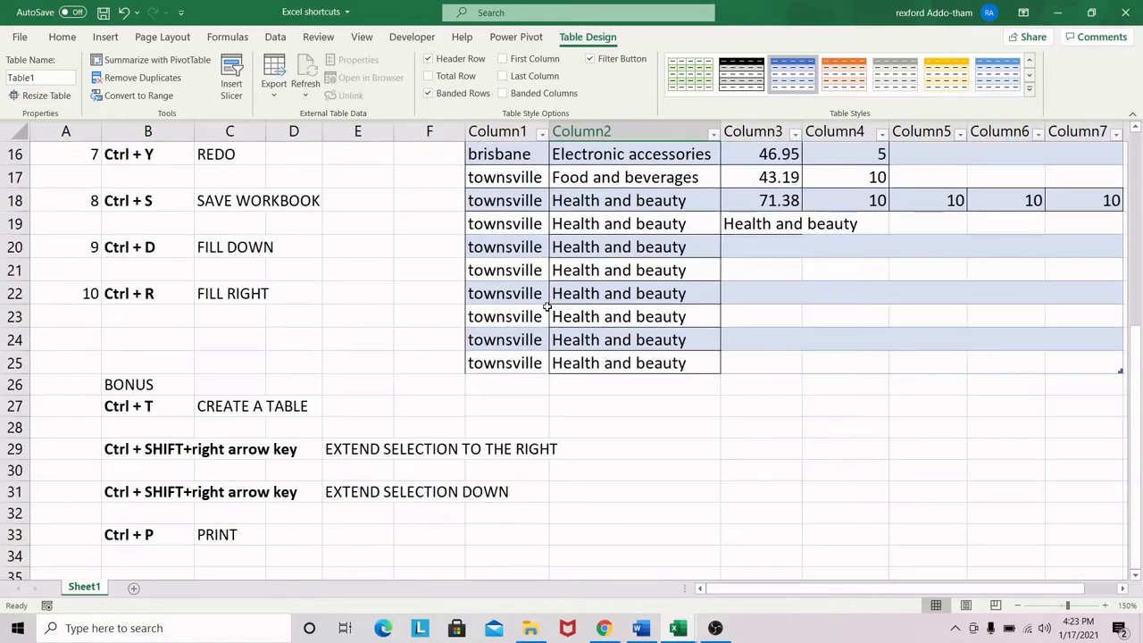
{"action": "scroll", "coordinate": [585, 415], "scroll_direction": "up", "scroll_amount": 1}
{"action": "scroll", "coordinate": [704, 345], "scroll_direction": "up", "scroll_amount": 3}
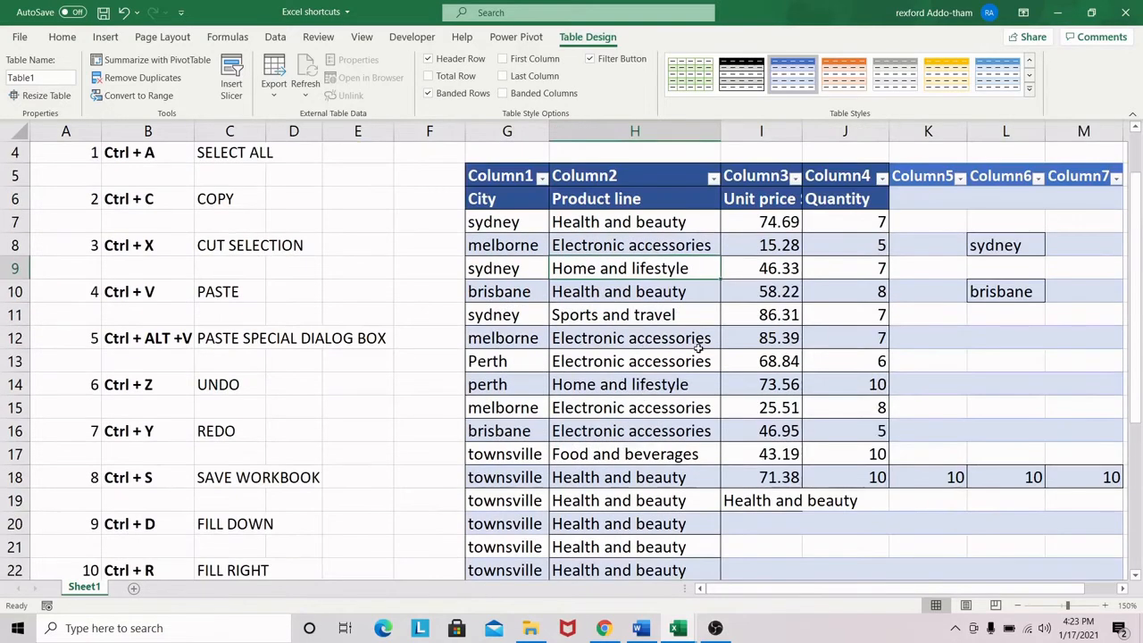
{"action": "scroll", "coordinate": [689, 340], "scroll_direction": "down", "scroll_amount": 4}
{"action": "left_click", "coordinate": [128, 534]}
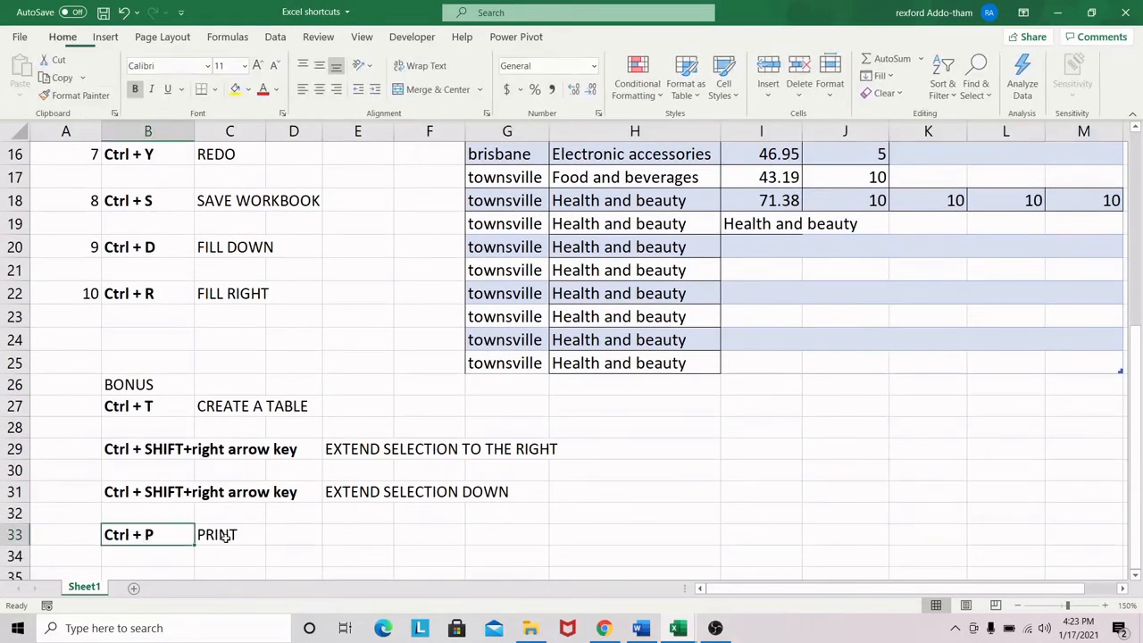
Start printing the active sheet from table cell H9 with Microsoft Print to PDF and cancel saving the output
{"action": "scroll", "coordinate": [710, 395], "scroll_direction": "up", "scroll_amount": 5}
{"action": "left_click", "coordinate": [649, 339]}
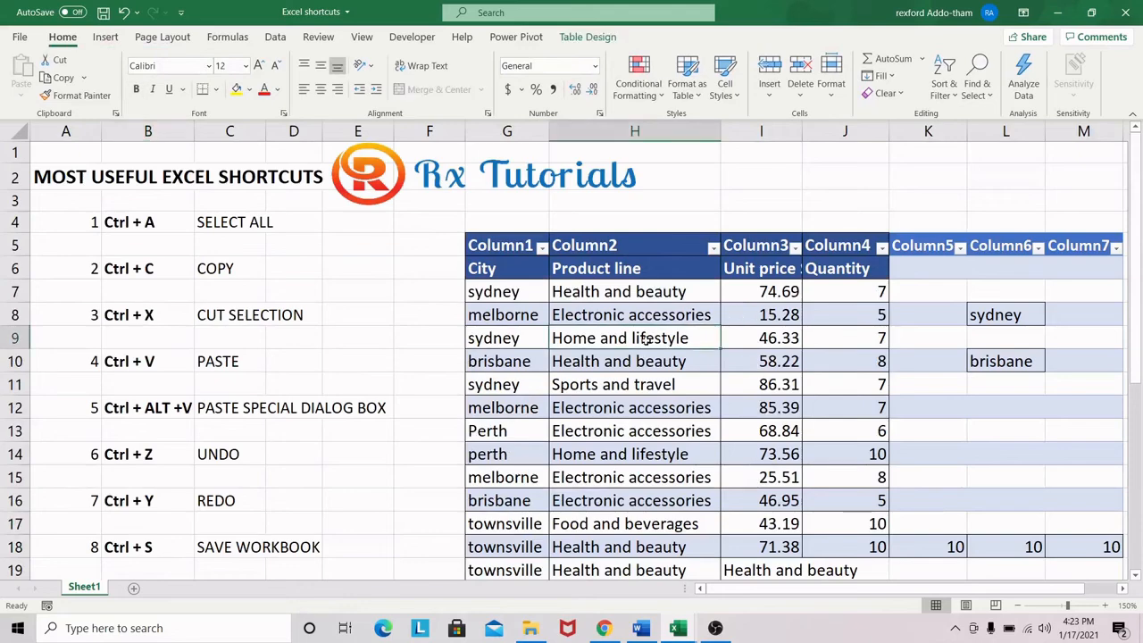
{"action": "key", "text": "ctrl+p"}
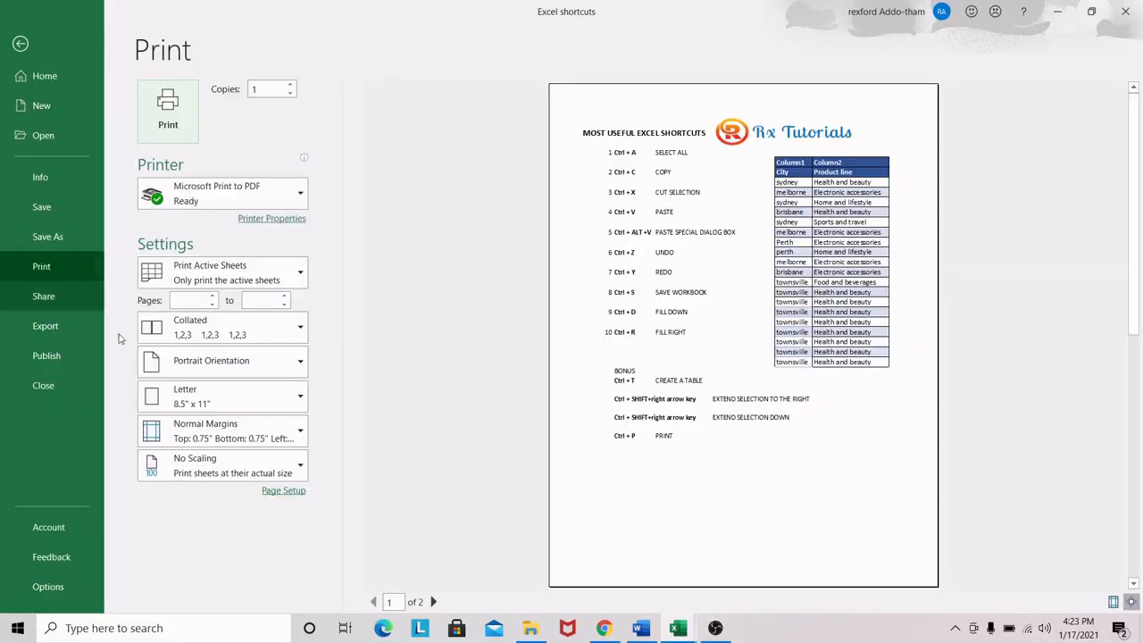
{"action": "left_click", "coordinate": [167, 112]}
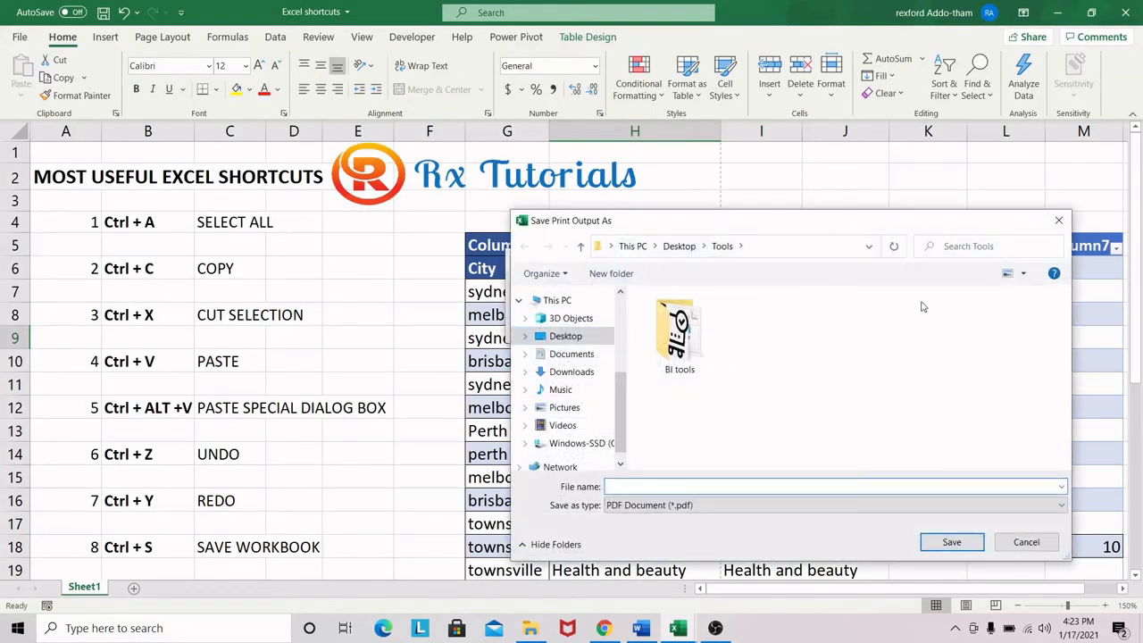
{"action": "left_click", "coordinate": [1058, 220]}
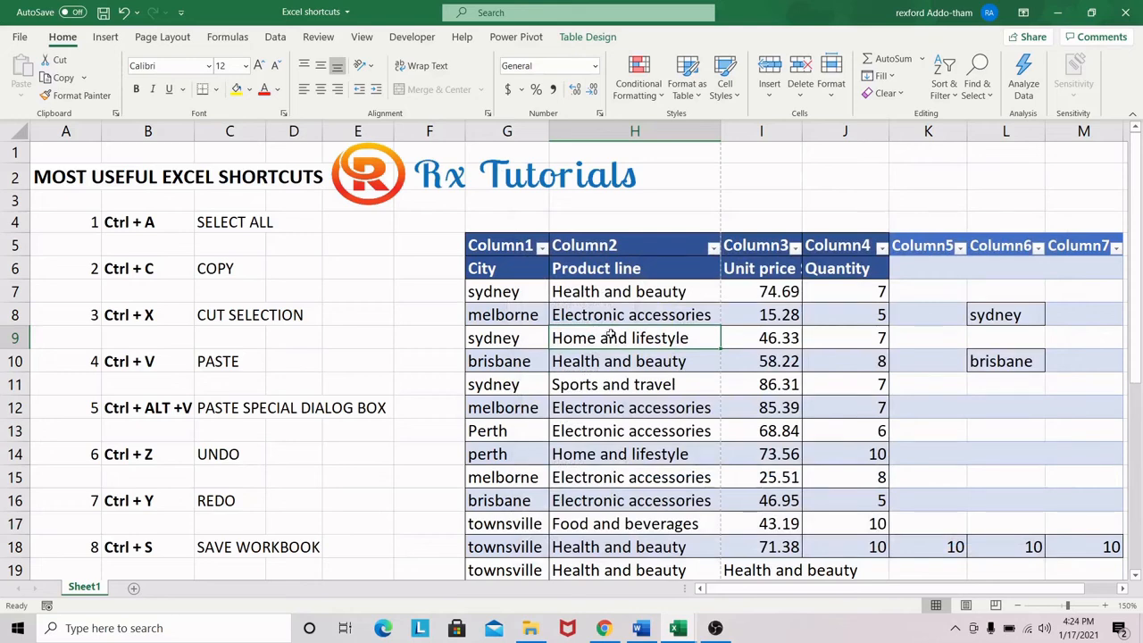